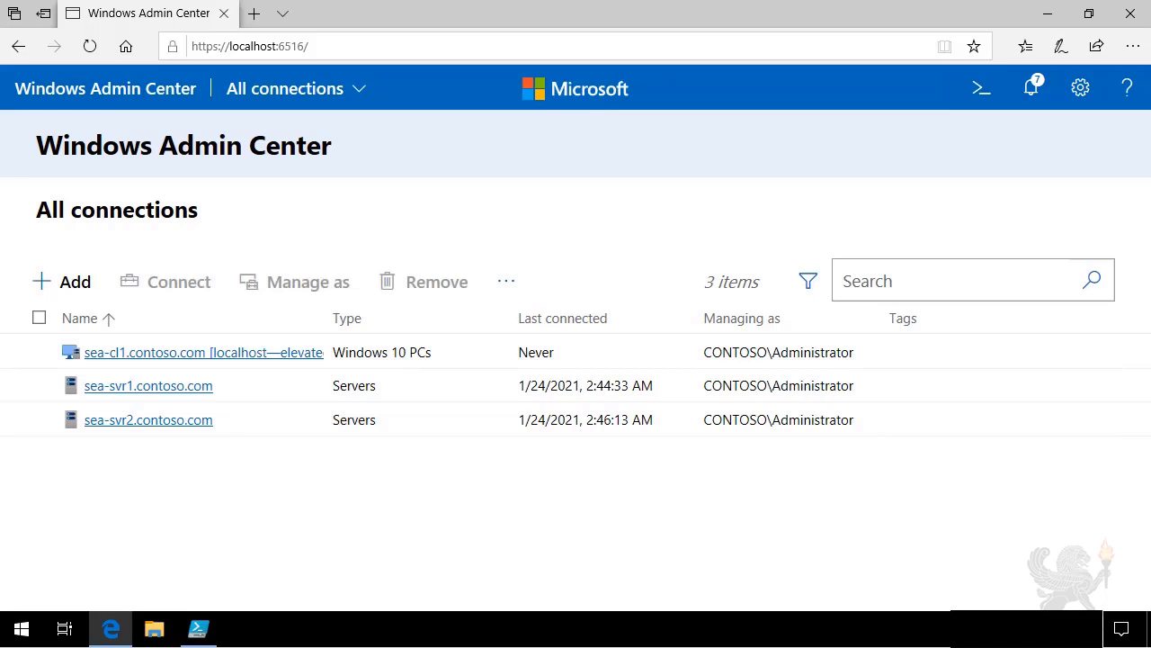
Step: Install Storage Replica on sea-svr1.contoso.com, allowing the server to restart automatically if required
left_click(112, 387)
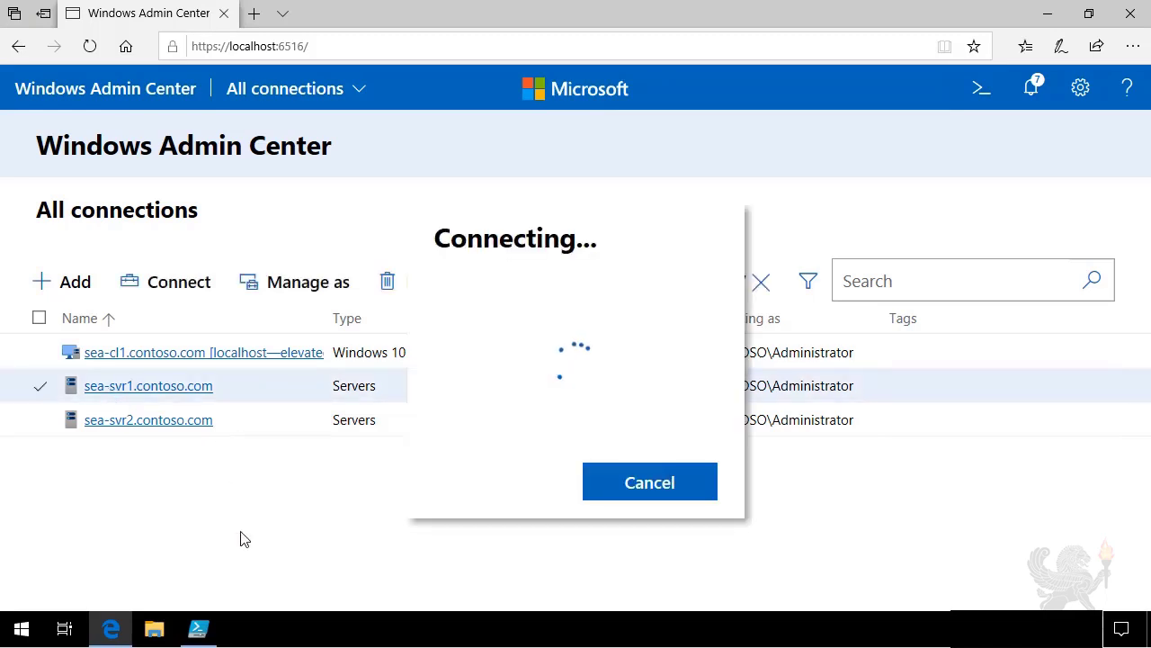
scroll(308, 455, "down", 6)
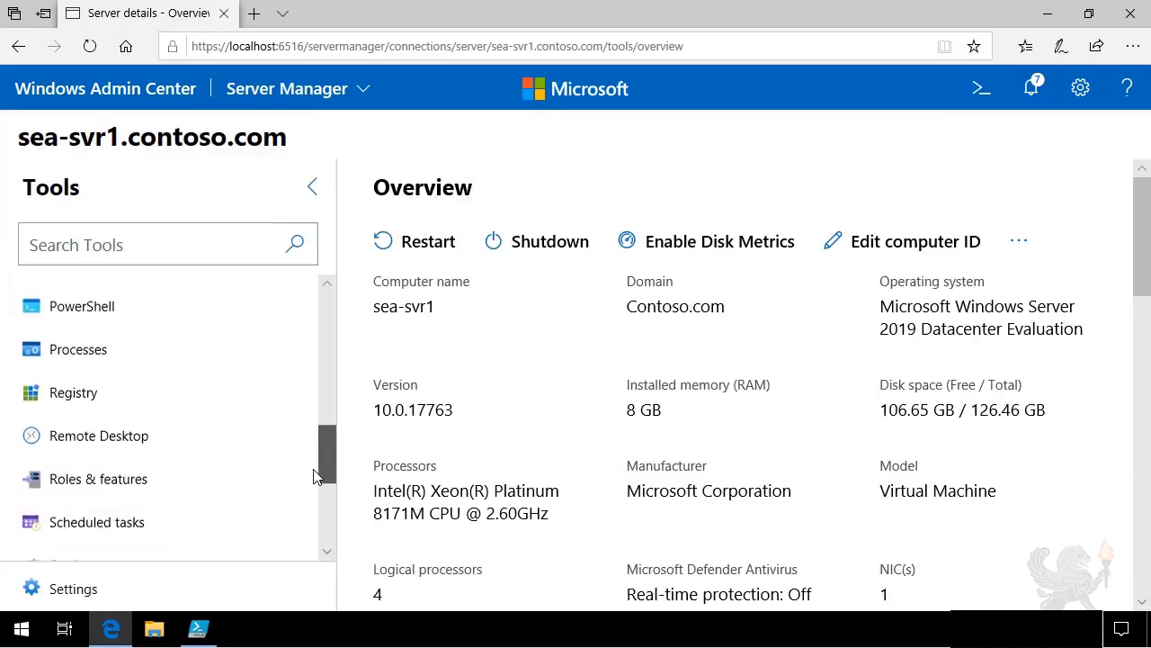
left_click_drag(322, 491, 319, 507)
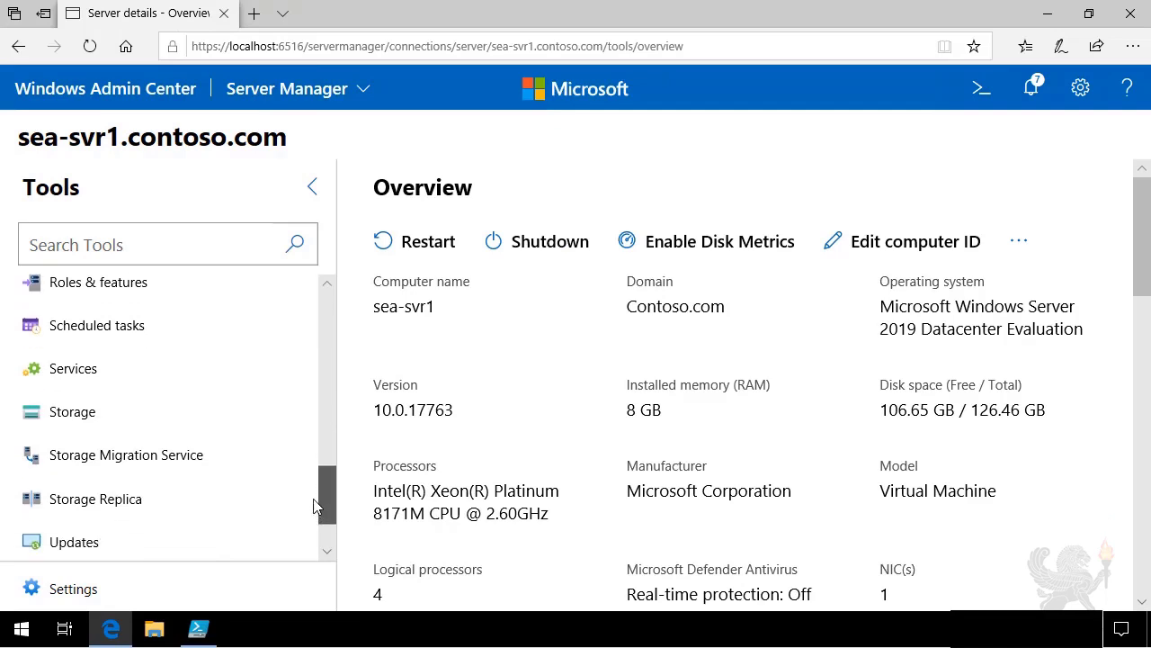
left_click(131, 497)
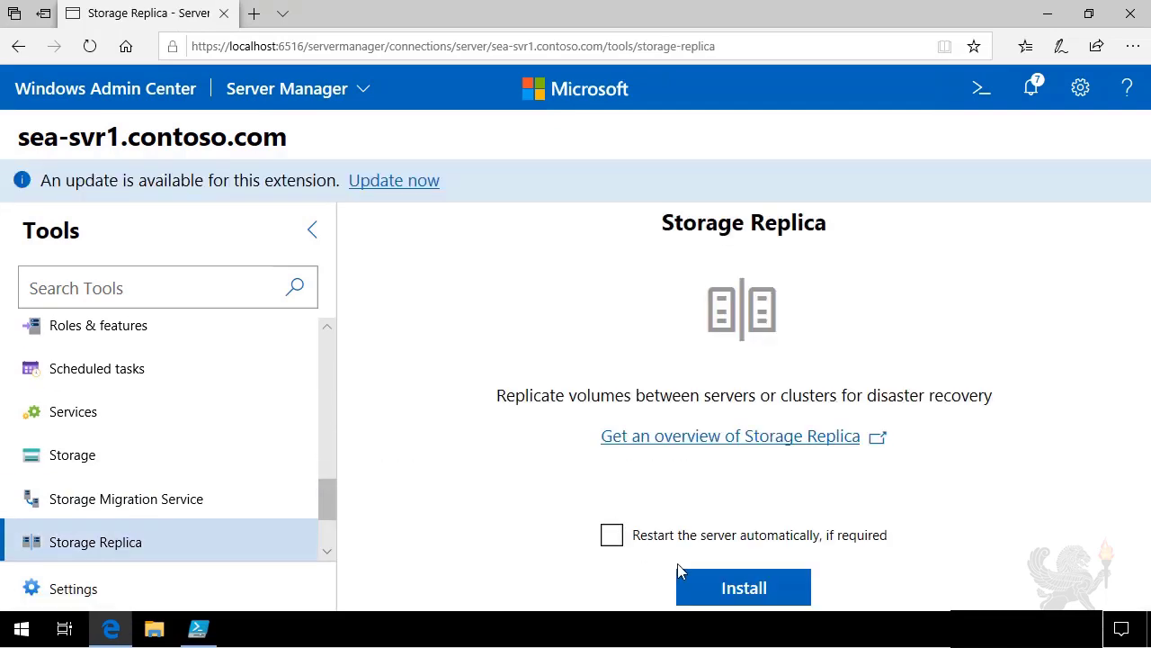
left_click(634, 546)
left_click(726, 593)
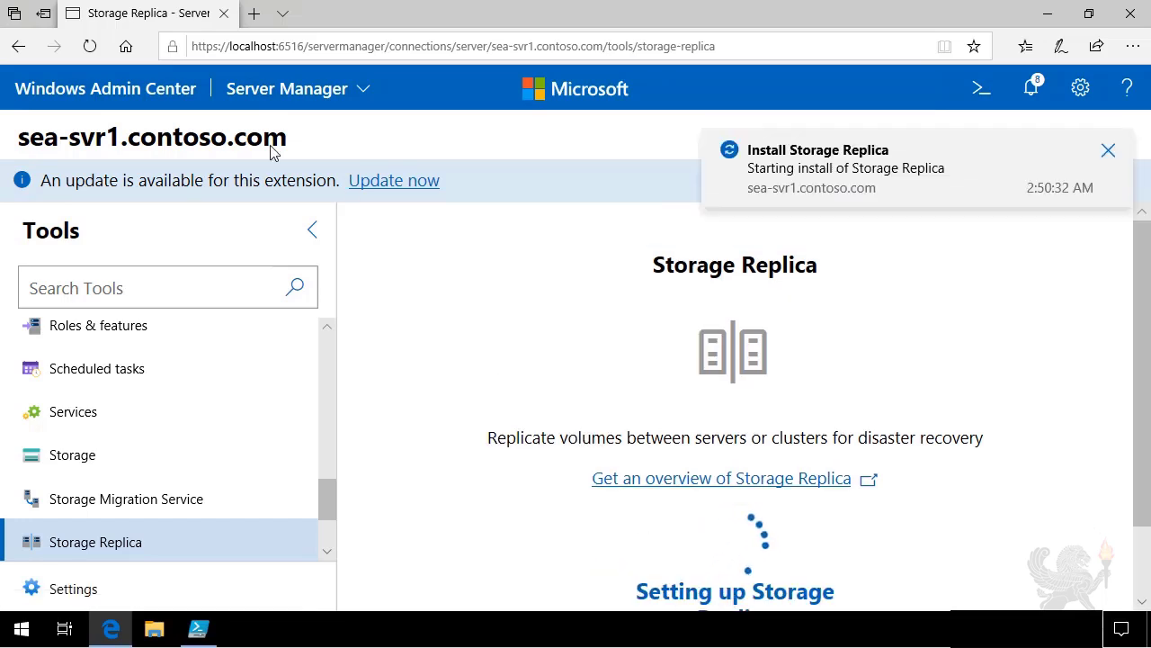
Step: Install Storage Replica on sea-svr2.contoso.com, allowing the server to restart automatically if required
left_click(65, 98)
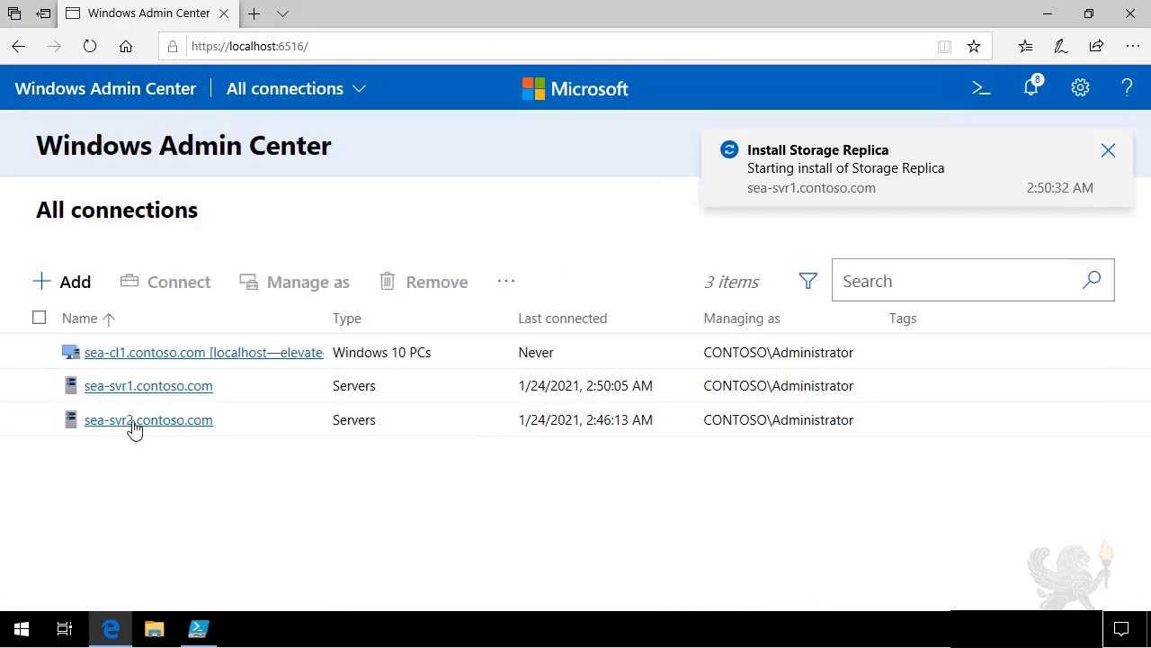
left_click(135, 421)
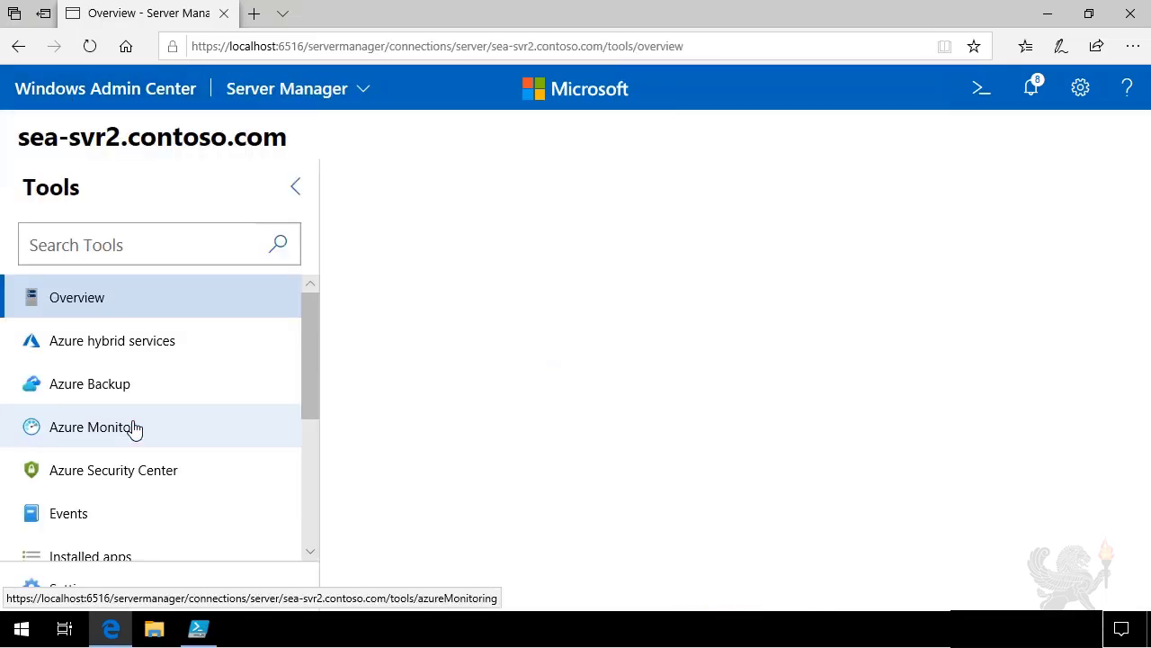
scroll(216, 468, "down", 10)
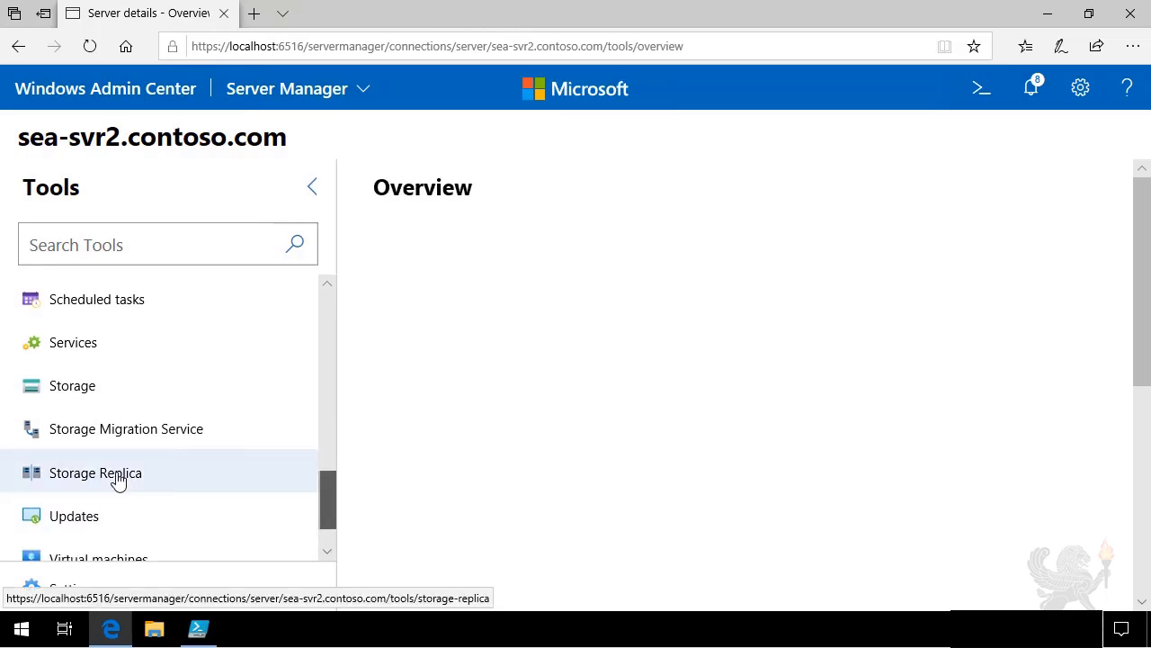
left_click(118, 478)
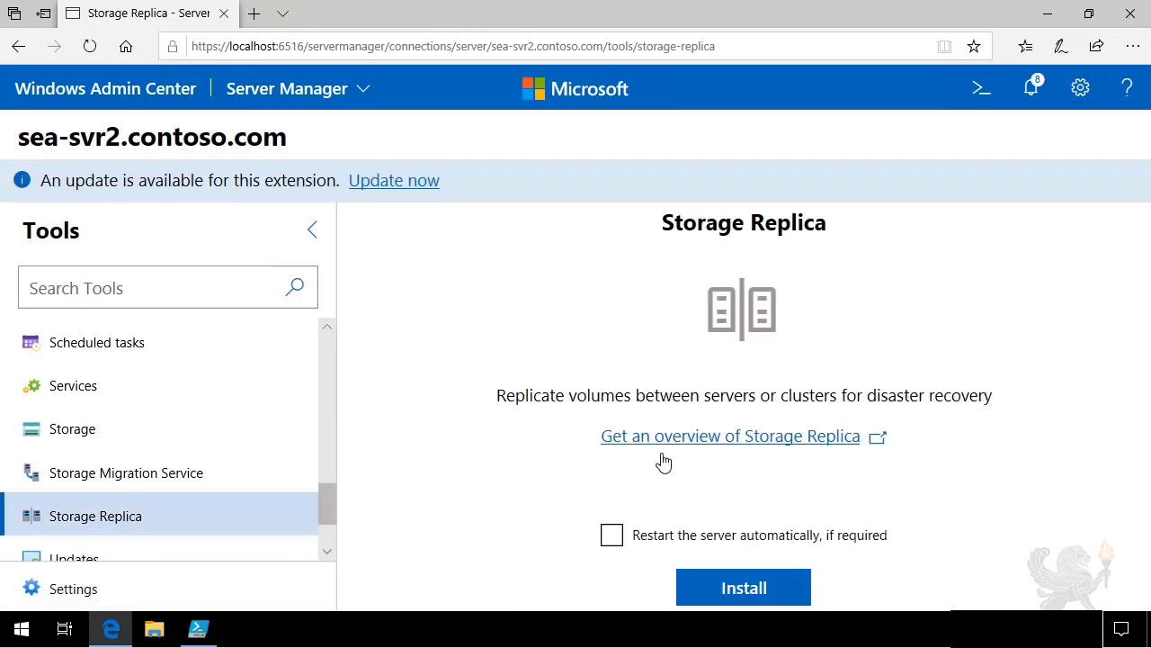
left_click(612, 536)
left_click(746, 589)
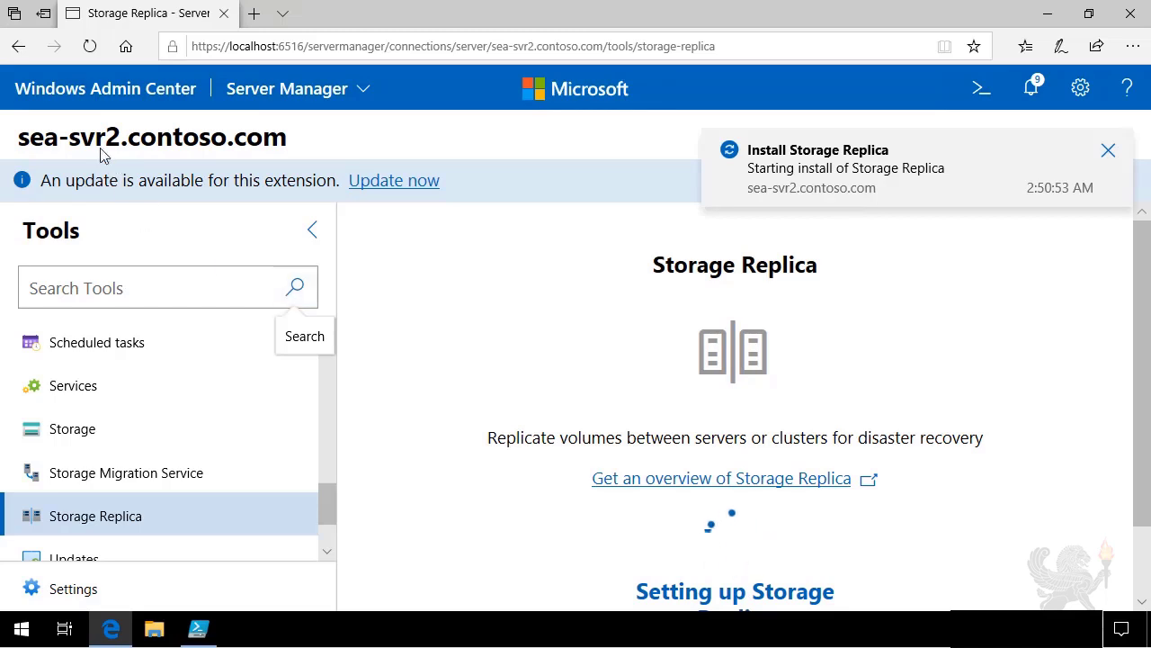
Step: Return to the list of all connections and clear all notifications
left_click(45, 93)
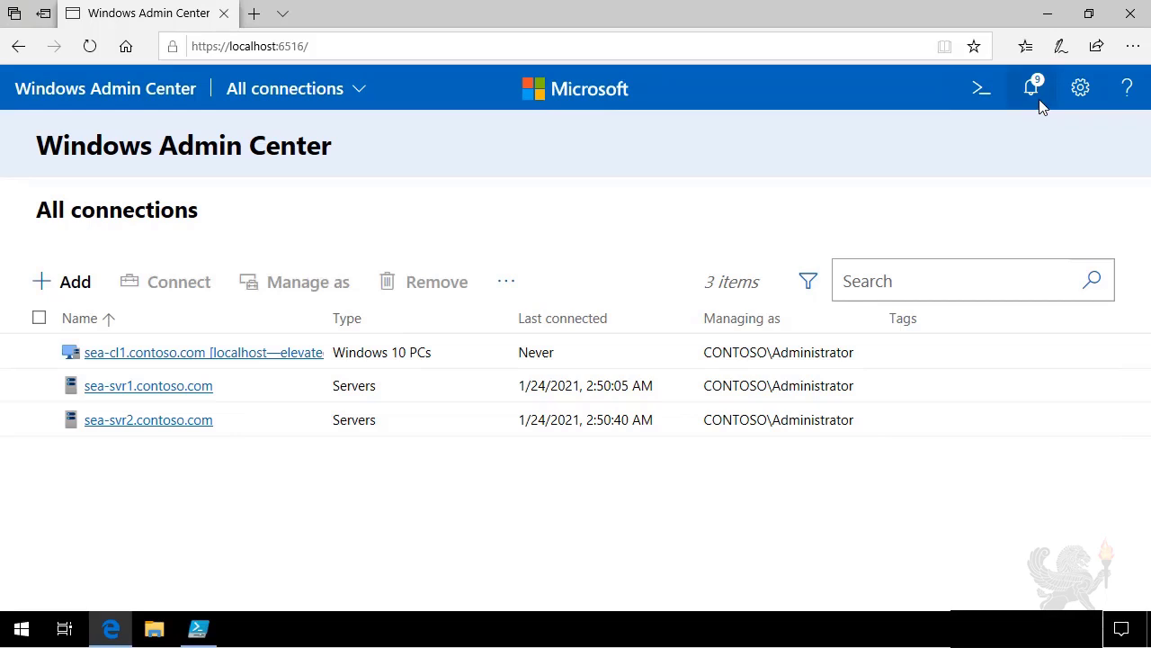
left_click(1039, 106)
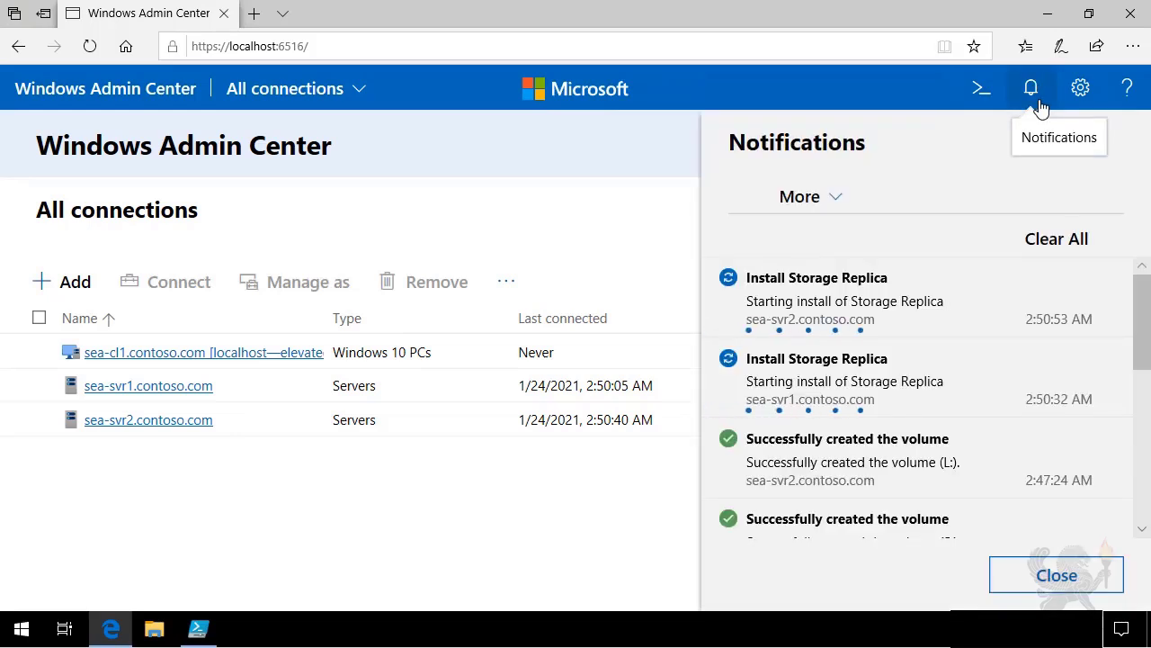
left_click(1055, 241)
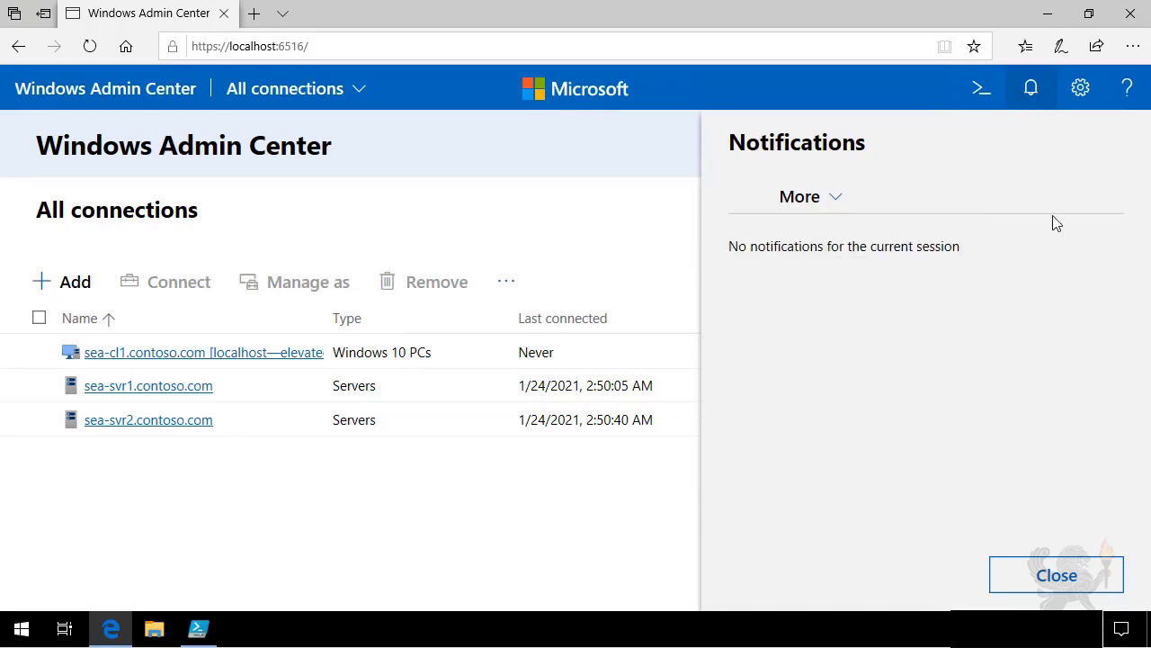
left_click(1035, 98)
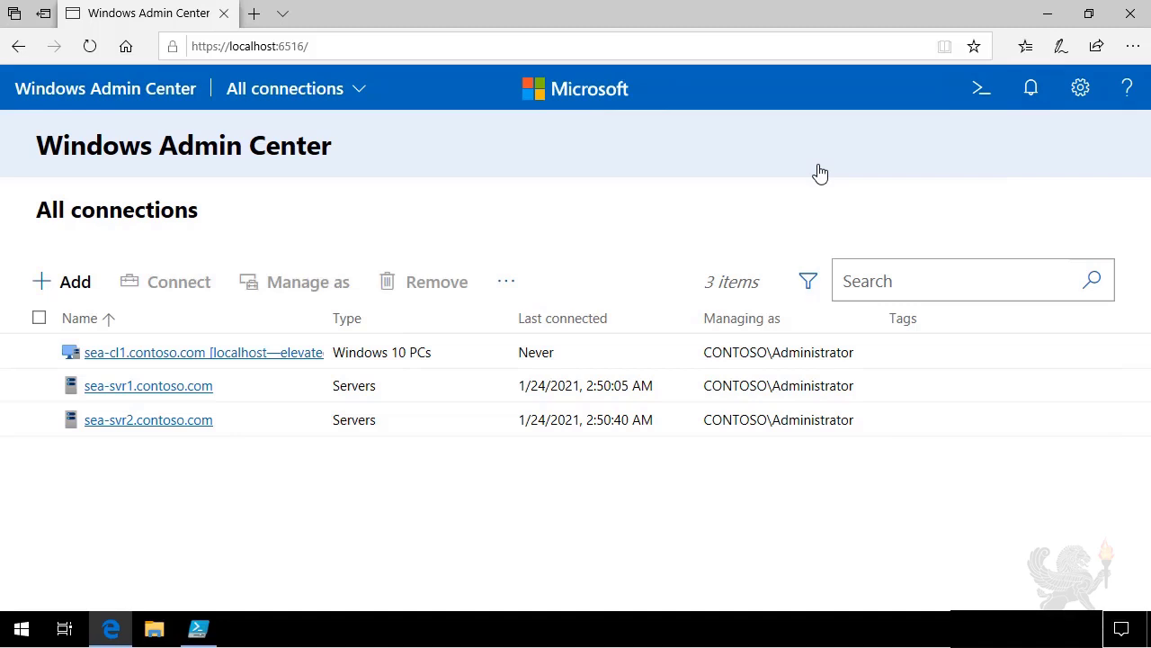
Step: Connect to sea-svr1.contoso.com and open its Storage Replica partnerships
left_click(117, 387)
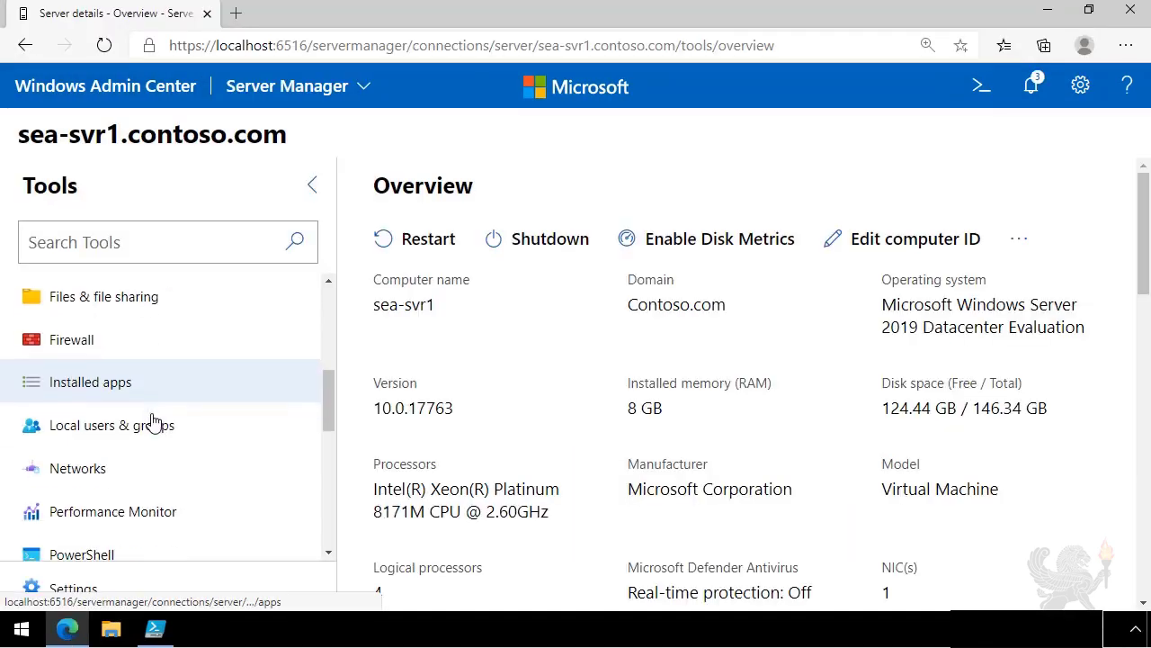
scroll(154, 419, "down", 4)
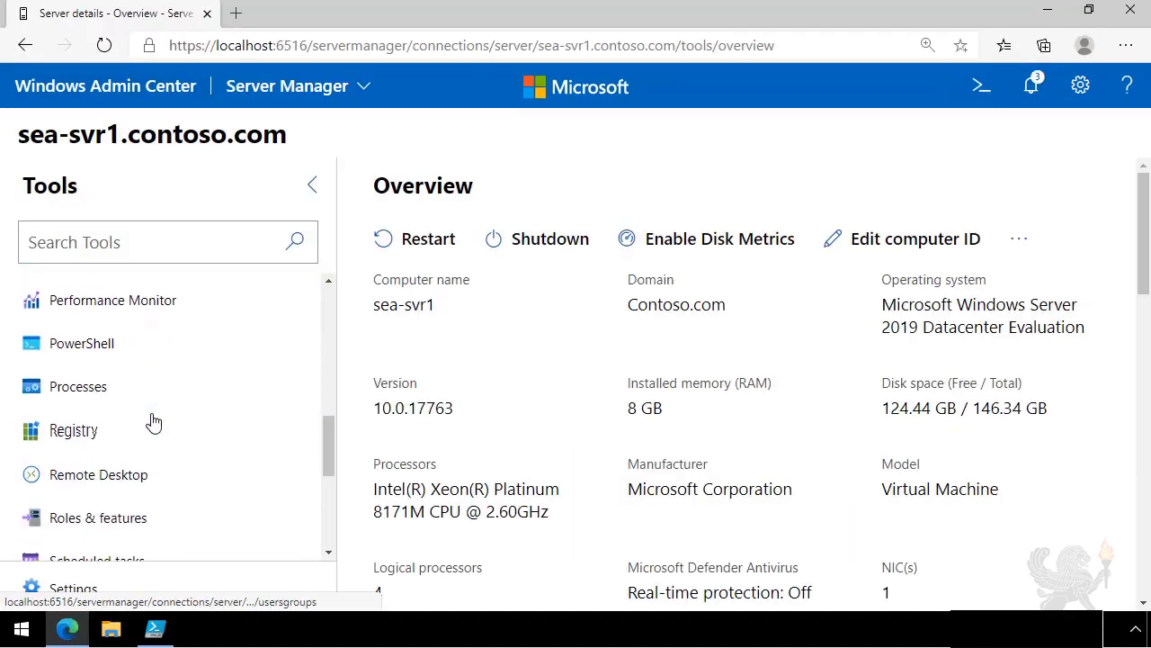
scroll(154, 420, "down", 6)
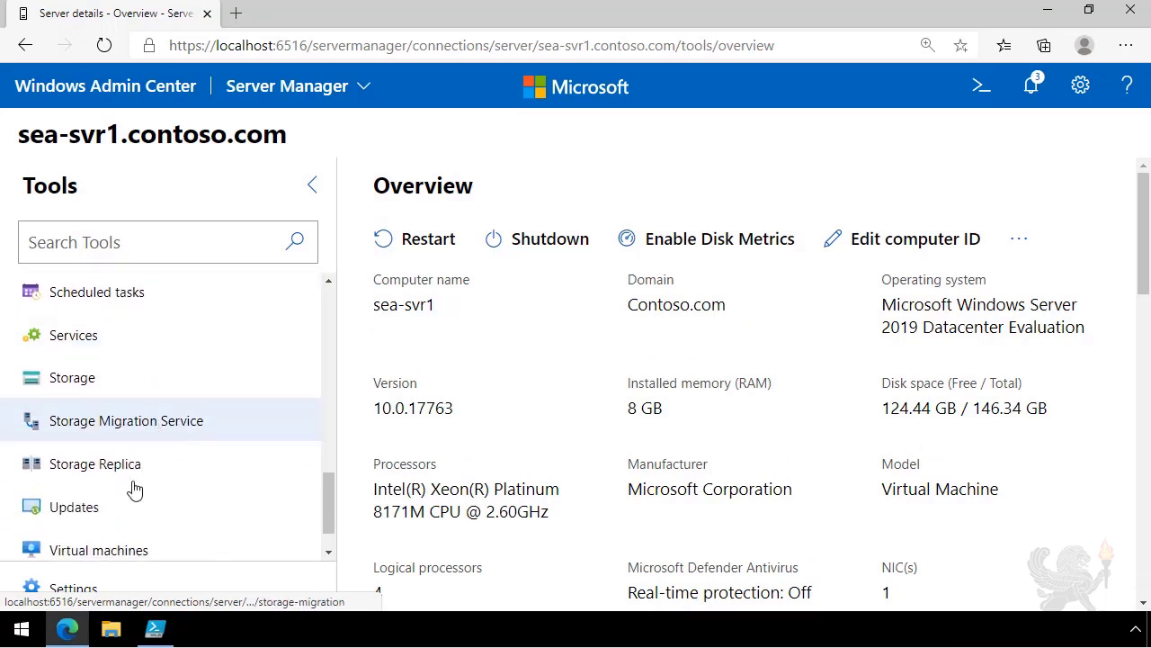
left_click(122, 465)
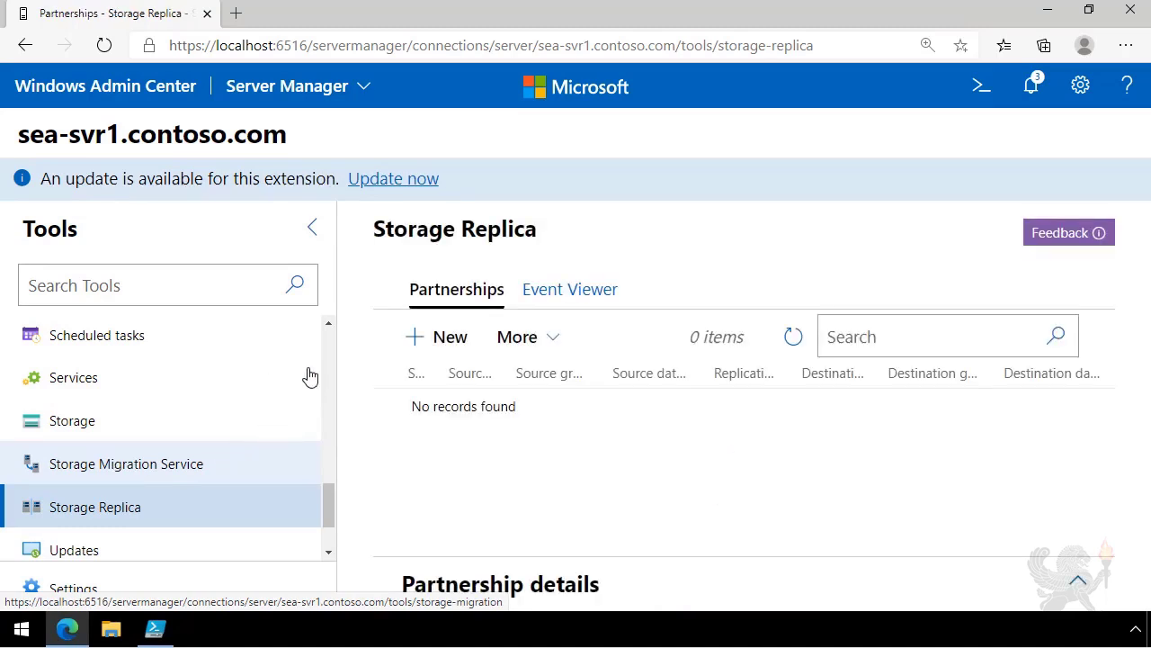
Step: Start a new partnership with an existing server, using sea-svr1.contoso.com as the source server and RG01 as its replication group
left_click(423, 345)
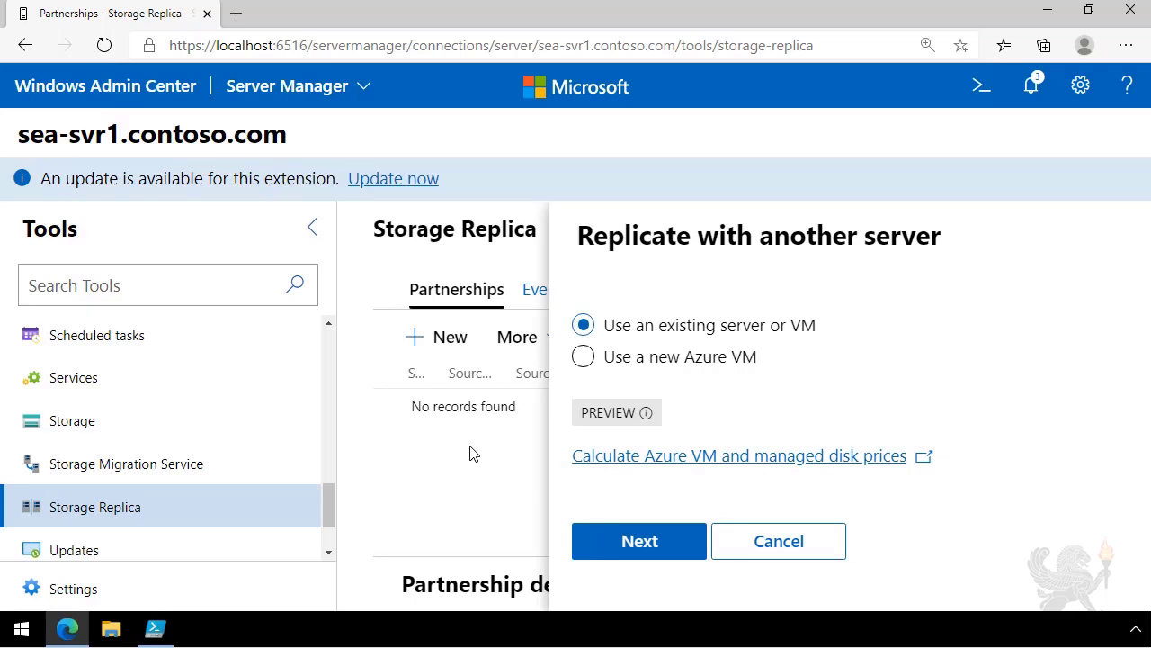
left_click(621, 542)
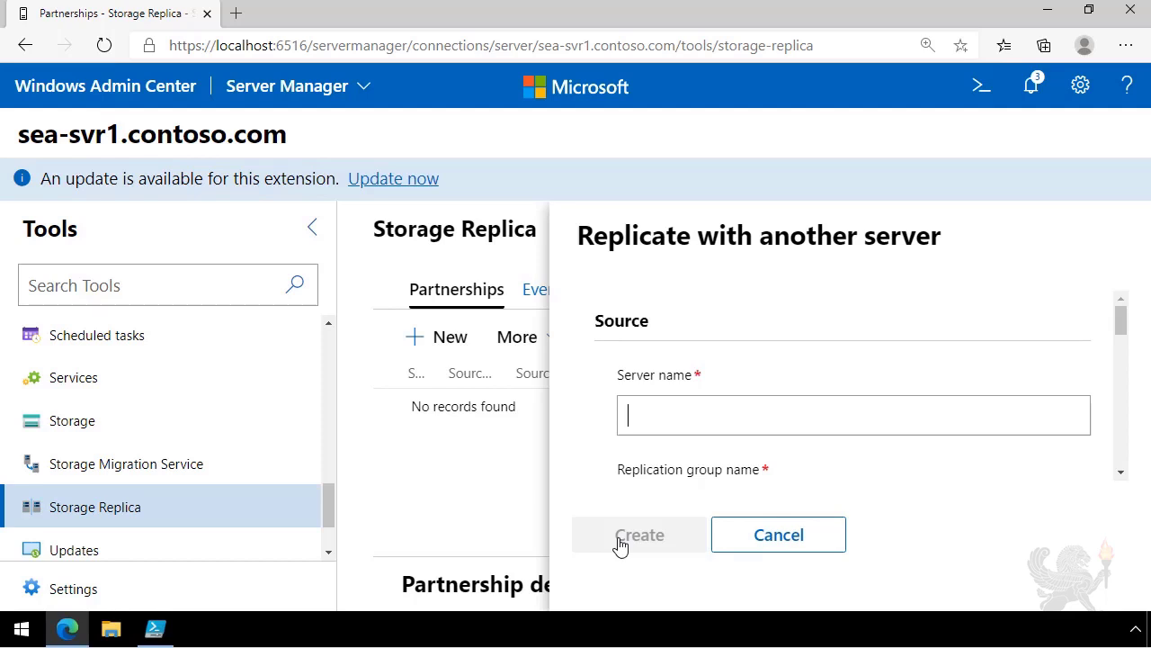
left_click(663, 423)
type("sea-svr1.contoso.com")
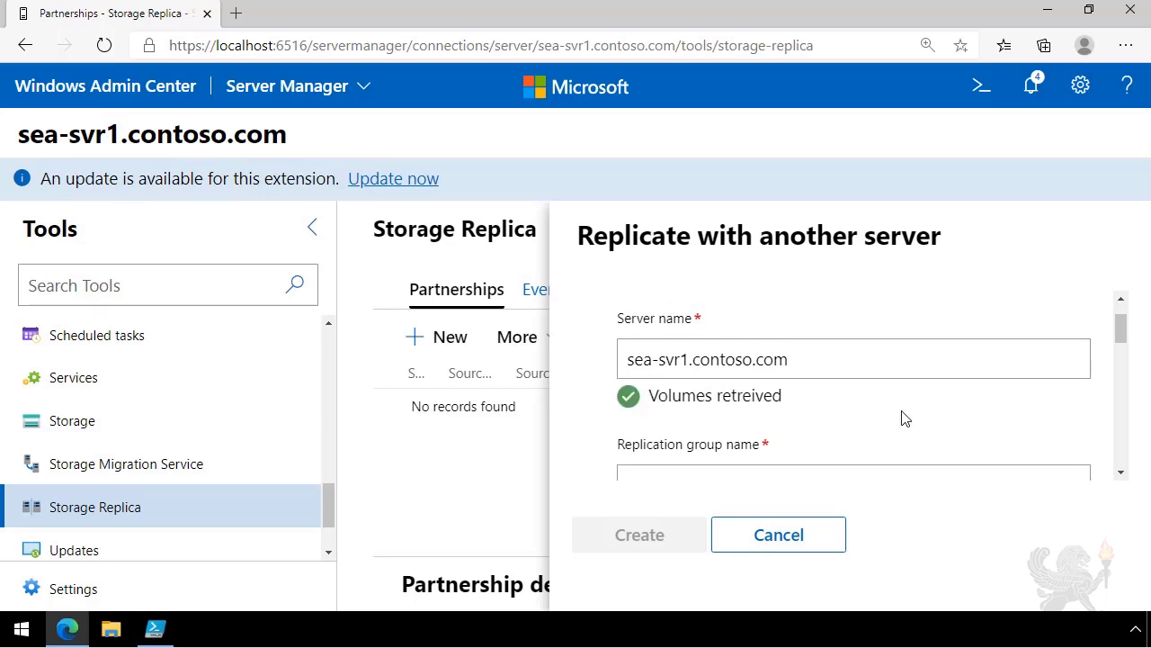
scroll(905, 418, "down", 2)
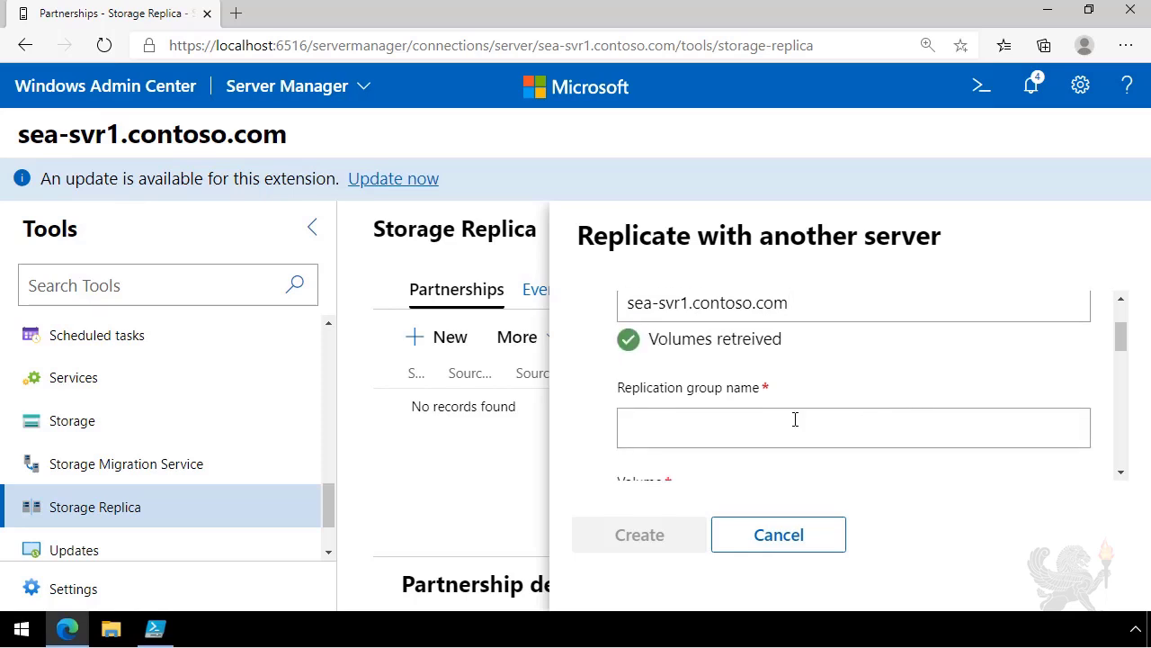
left_click(796, 419)
type("RG01")
Step: Set the source volume to Data (S:\) and the source log volume to Log (L:\)
scroll(757, 407, "down", 1)
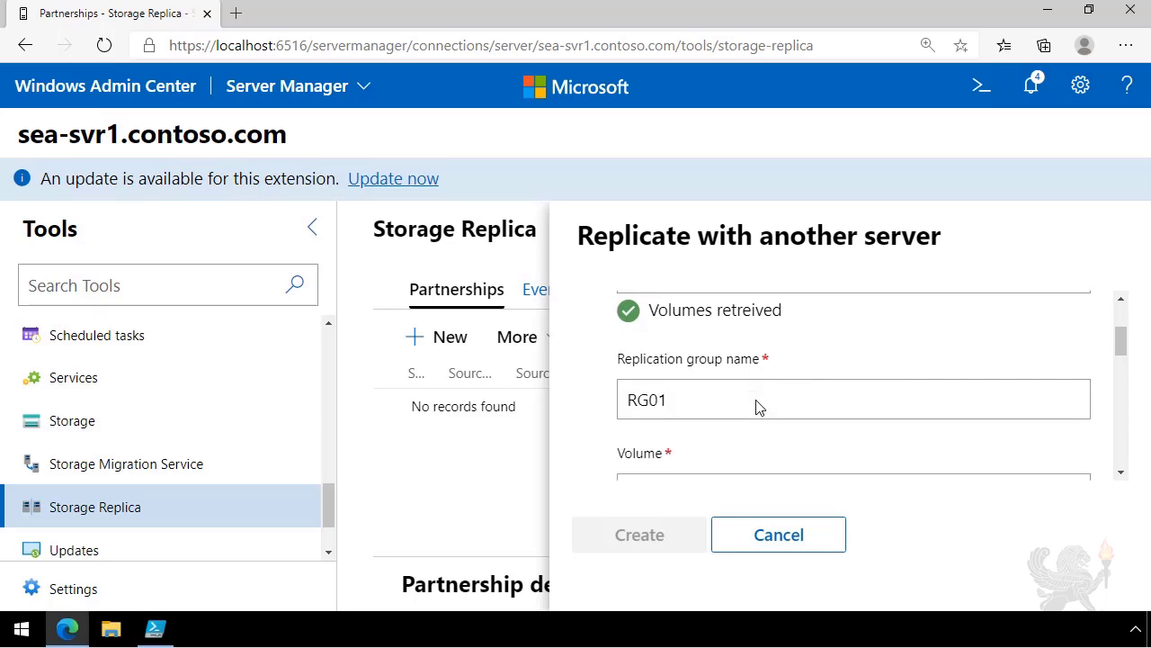
scroll(757, 405, "down", 2)
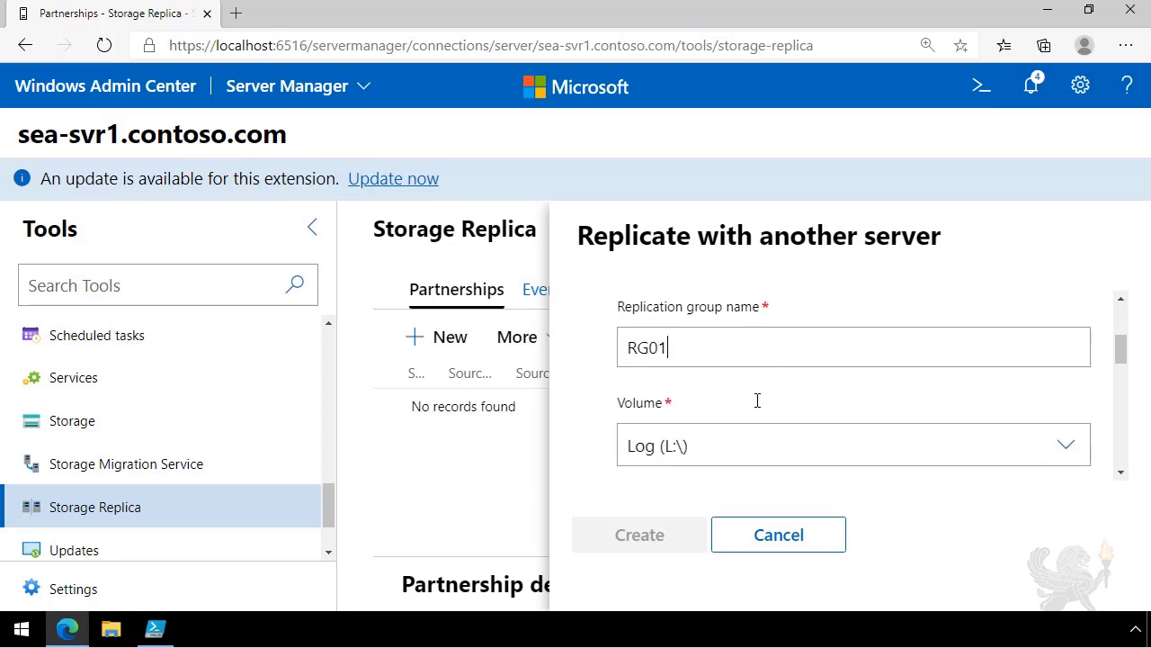
left_click(1049, 444)
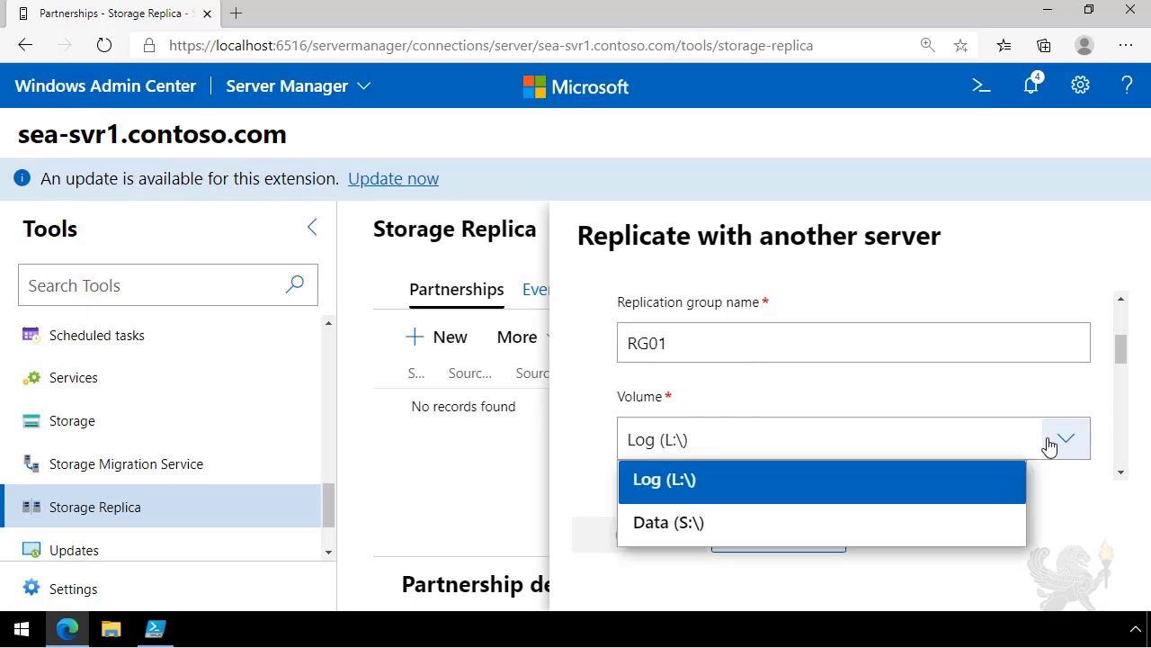
left_click(761, 530)
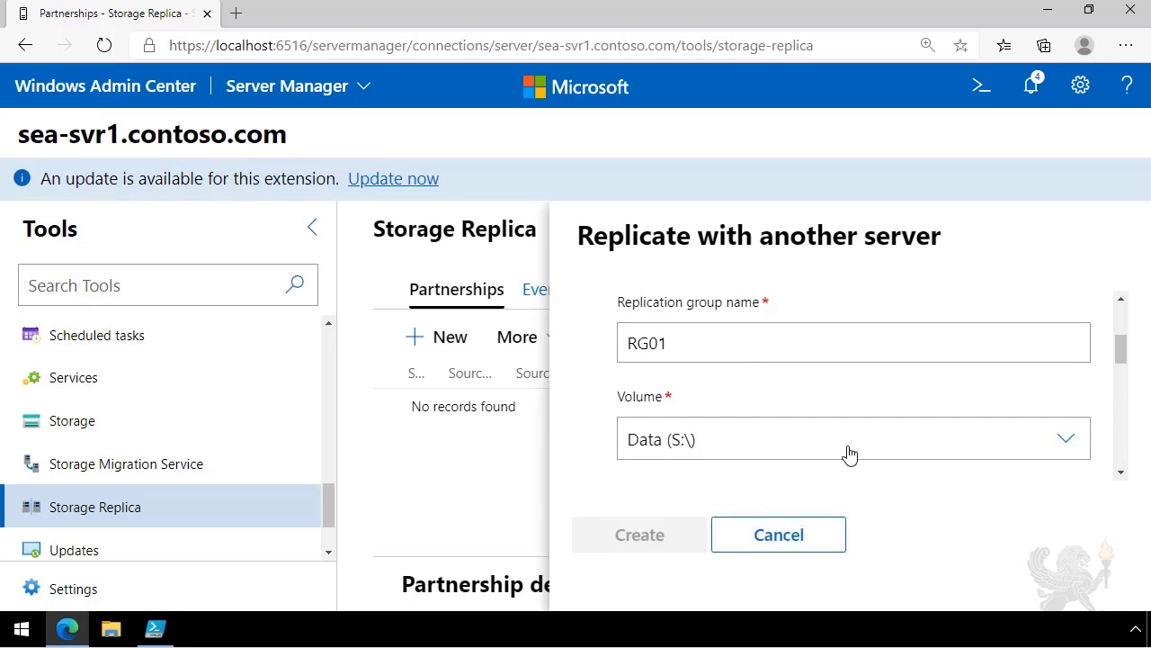
scroll(850, 454, "down", 2)
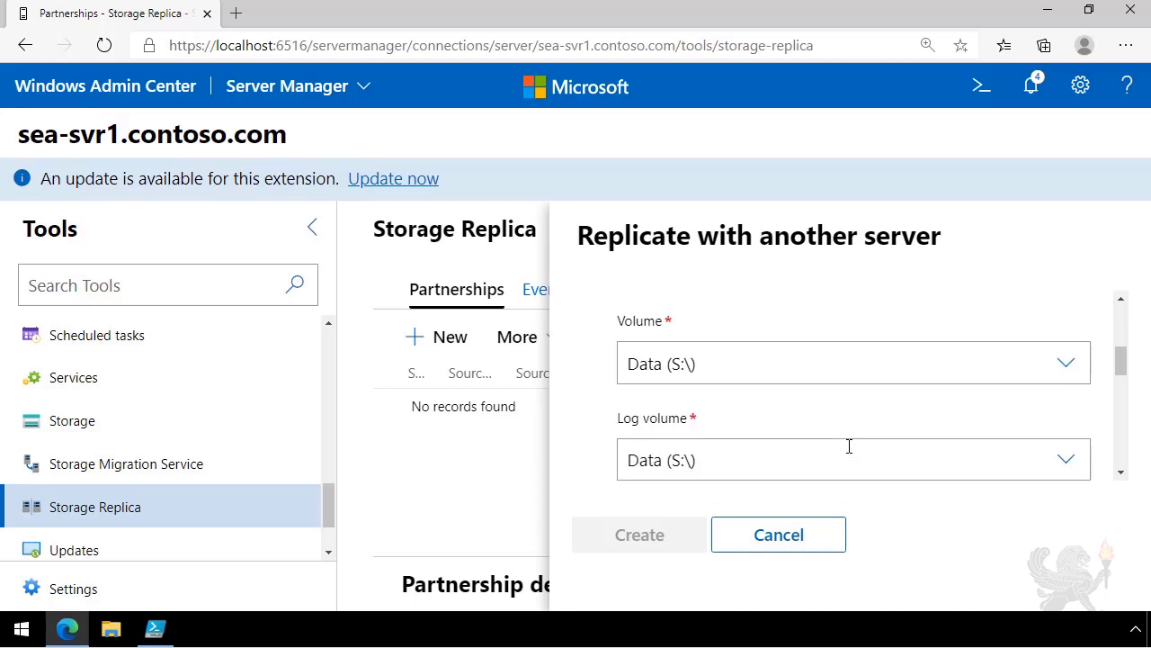
left_click(850, 452)
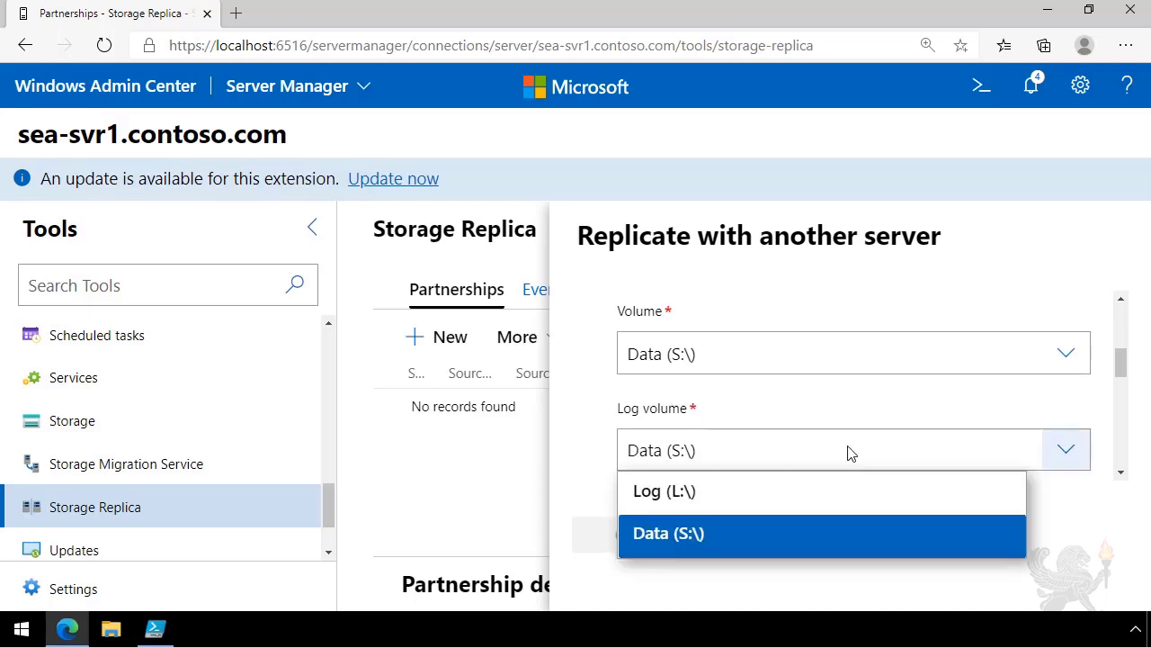
left_click(756, 506)
Step: Set the destination server to sea-svr2.contoso.com and its replication group name to RG02
scroll(738, 409, "down", 1)
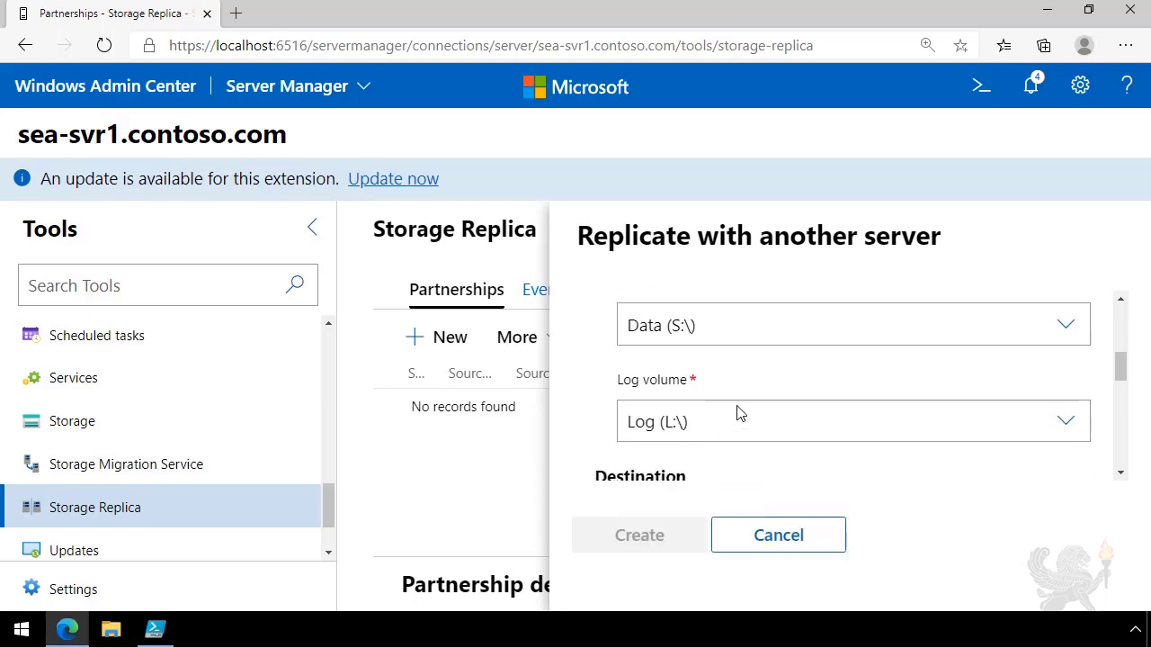
scroll(737, 405, "down", 1)
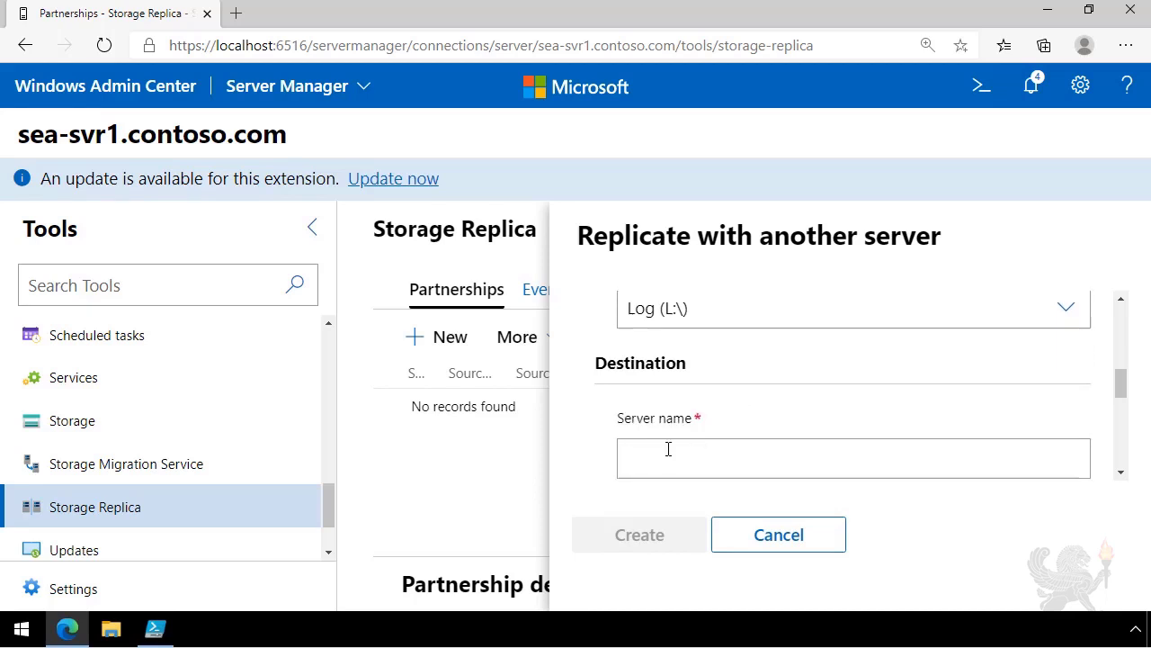
left_click(668, 448)
type("sea-svr2.contoso.com")
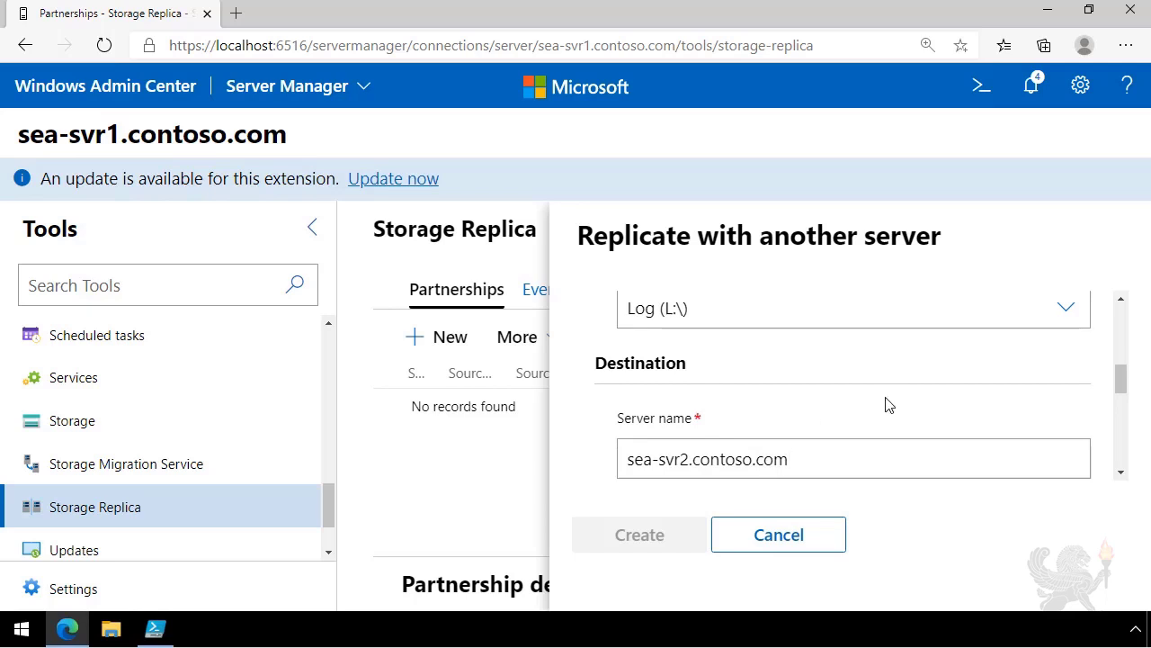
scroll(871, 408, "down", 1)
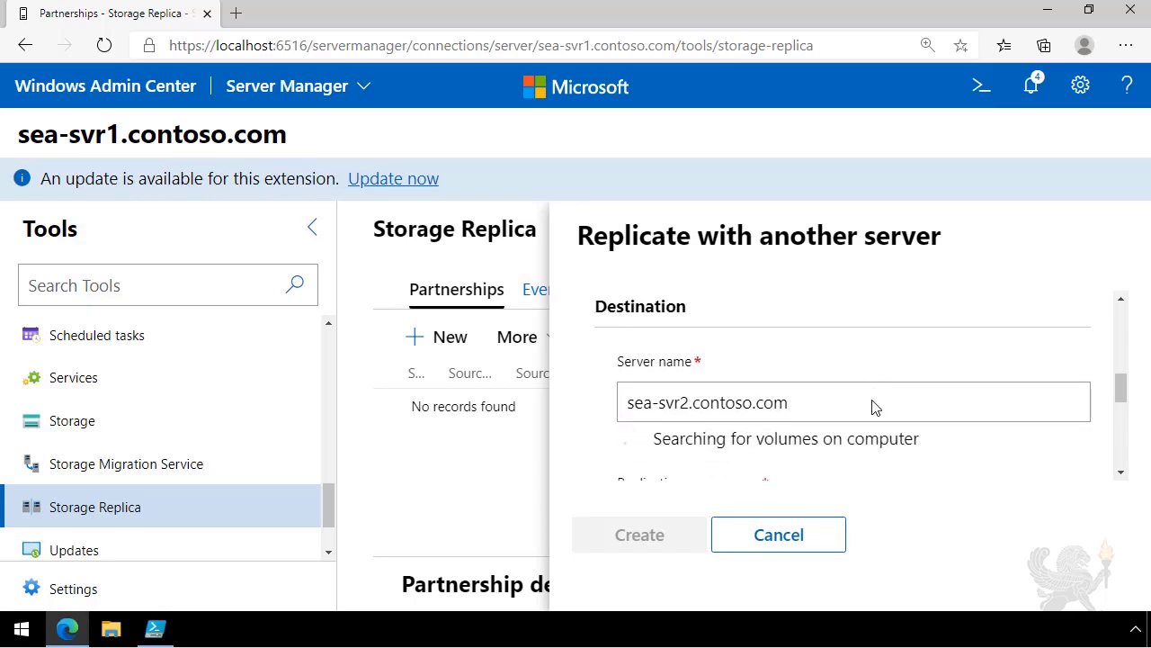
scroll(875, 448, "down", 1)
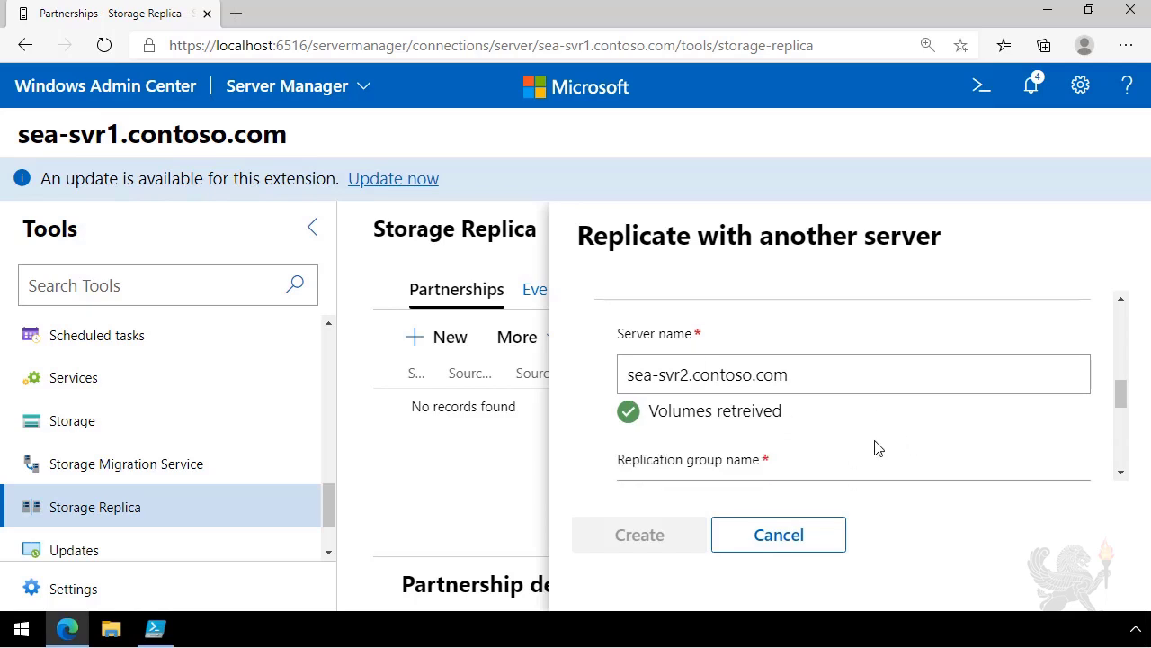
scroll(878, 447, "down", 2)
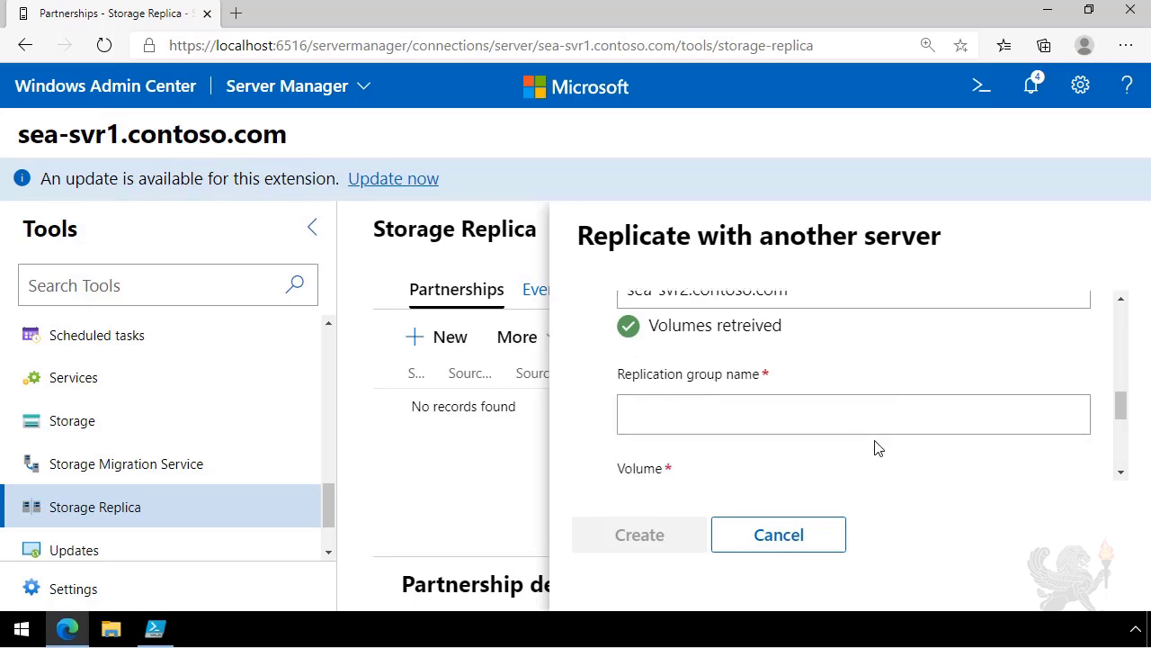
left_click(835, 416)
type("RG02")
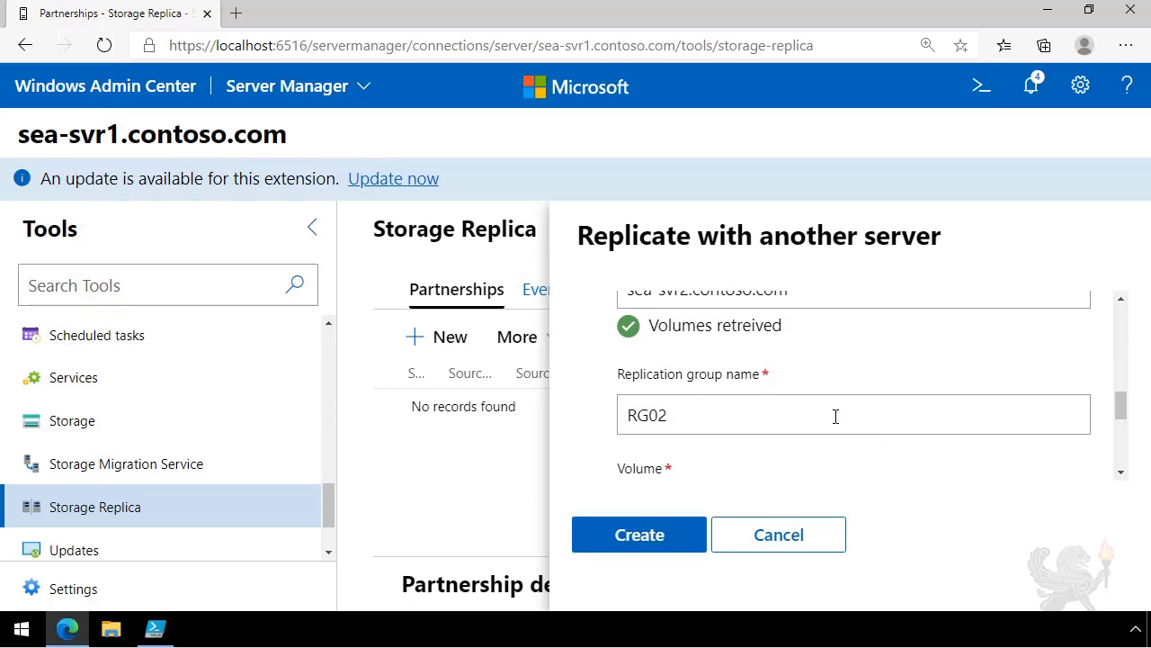
Step: Set the destination volume to Data (S:\) and the destination log volume to Log (L:\)
scroll(835, 417, "down", 1)
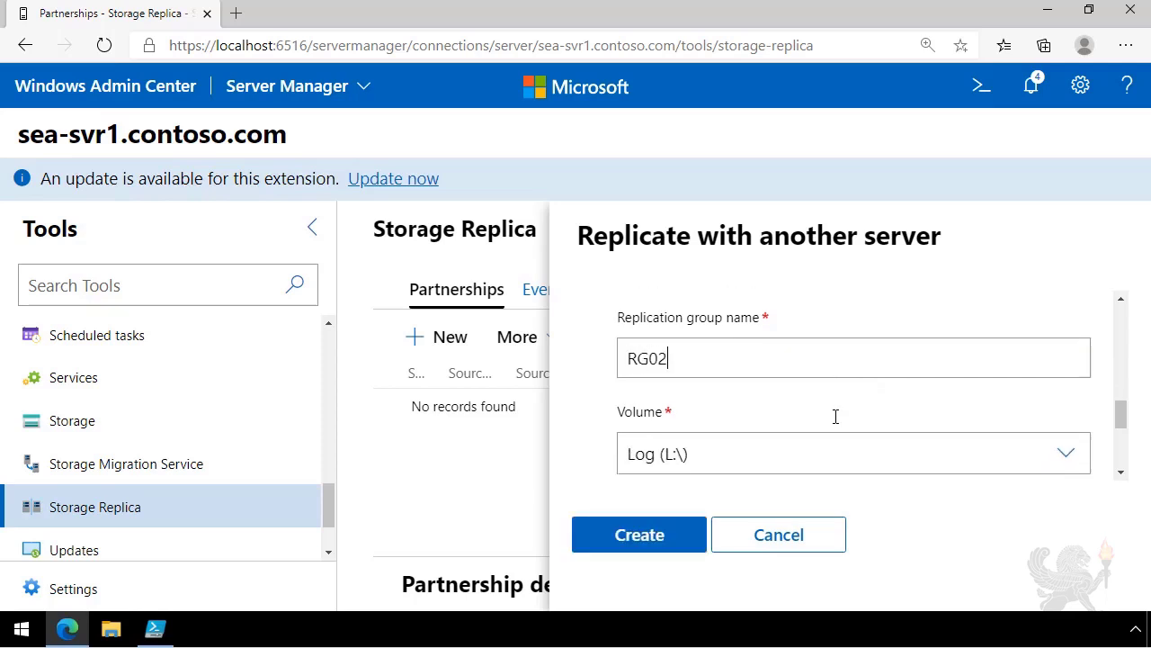
left_click(1079, 460)
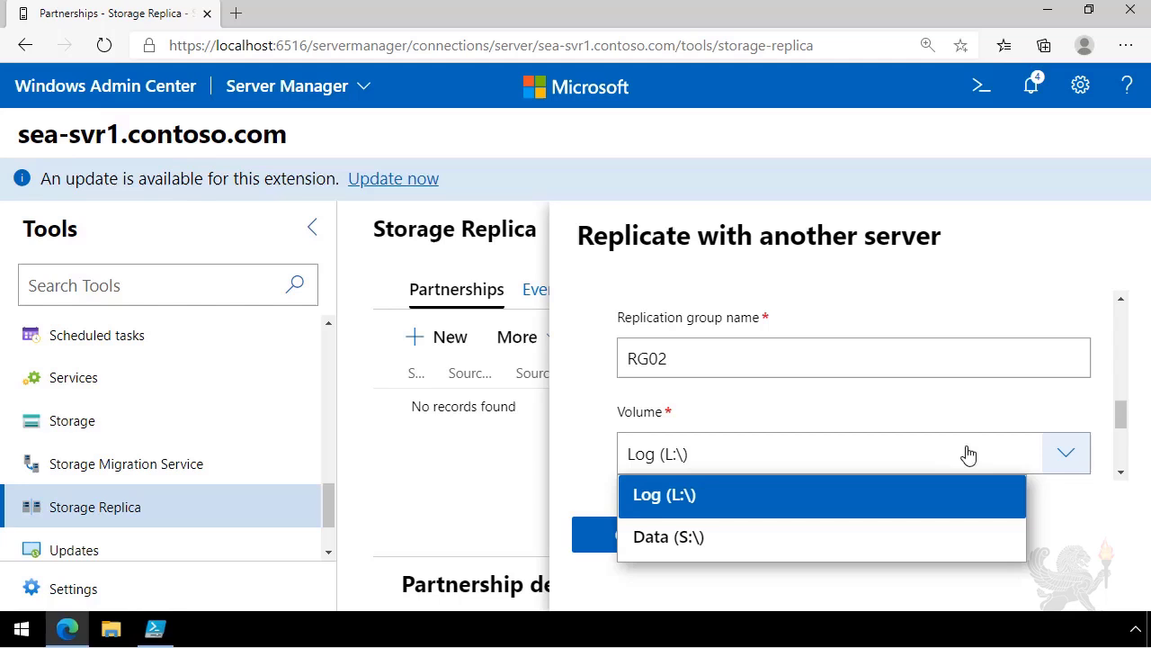
left_click(774, 543)
scroll(825, 432, "down", 2)
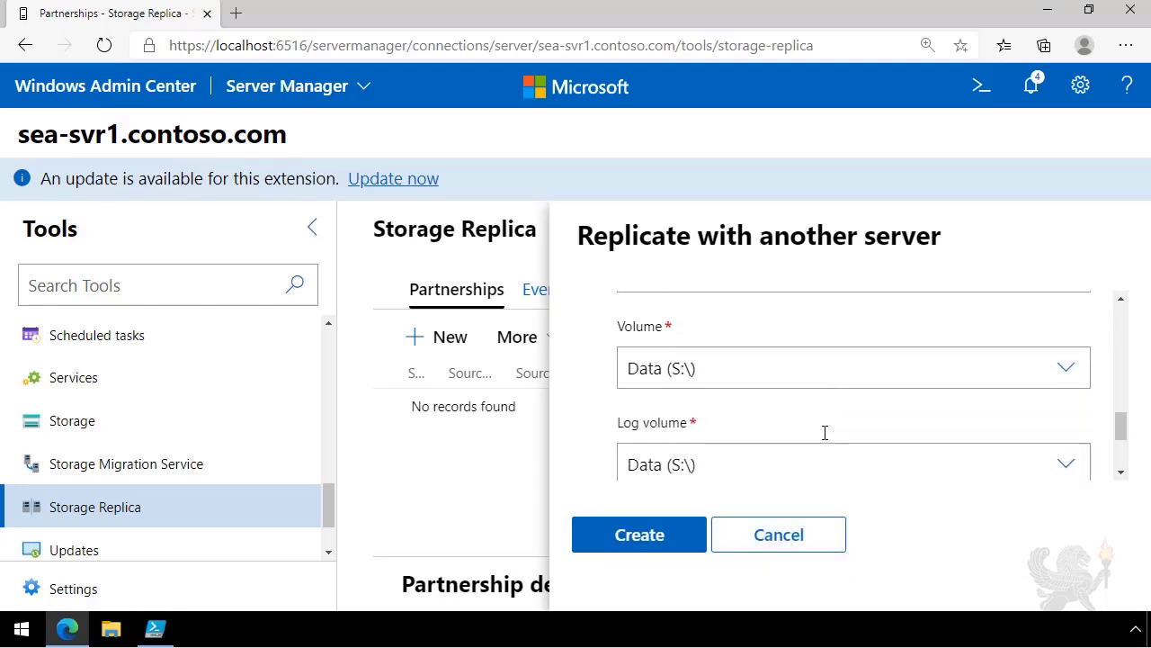
left_click(806, 473)
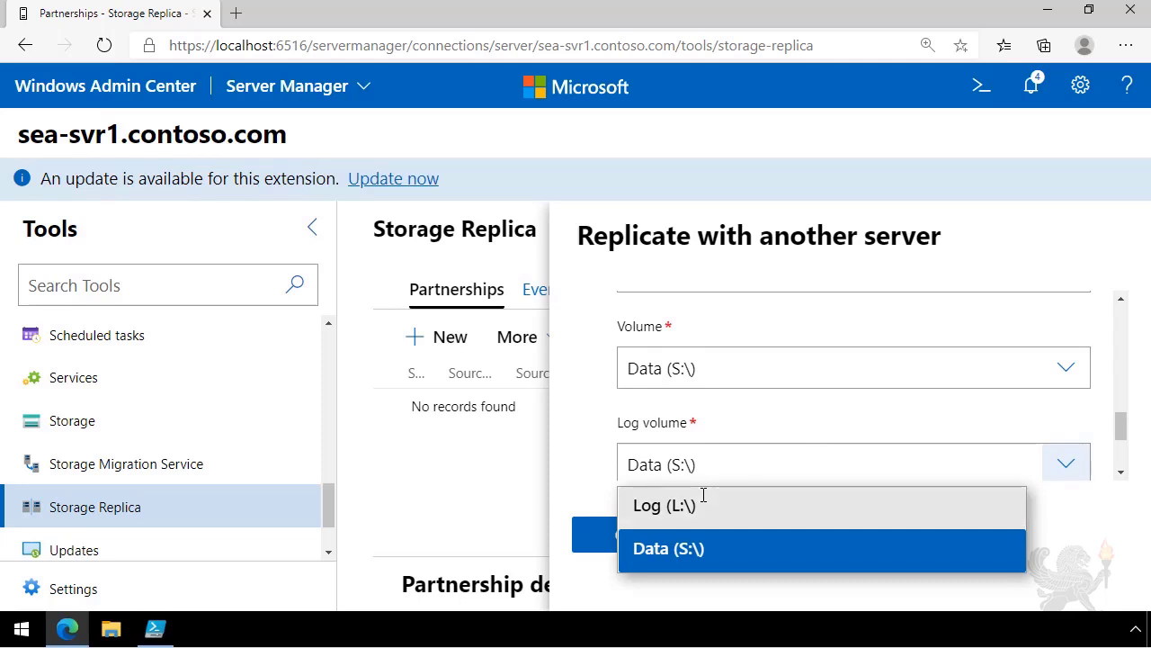
left_click(702, 504)
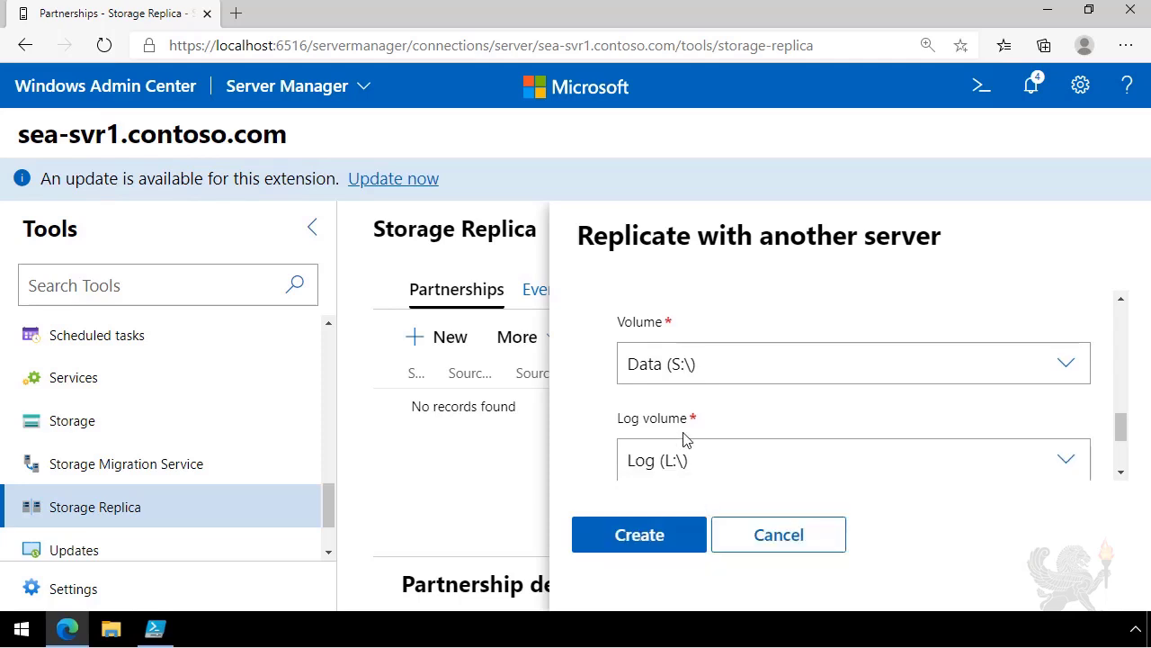
Step: Reveal the additional replication options, then create the partnership with synchronous replication enabled and check its progress in the notifications
scroll(1121, 475, "down", 2)
left_click(1062, 381)
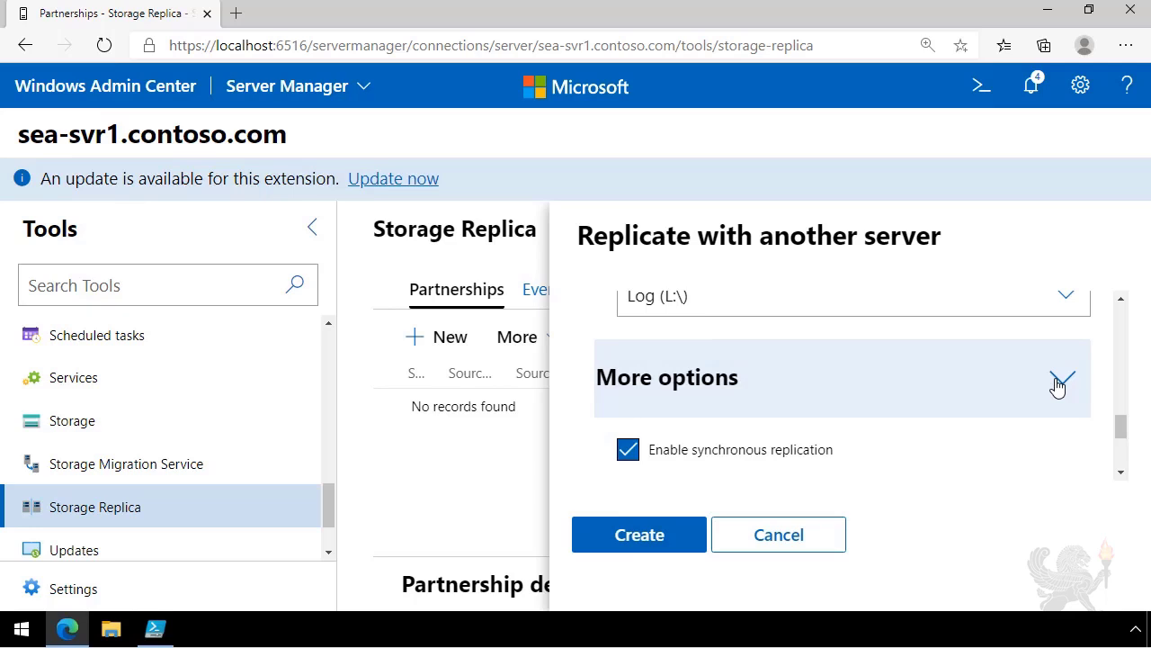
left_click(681, 544)
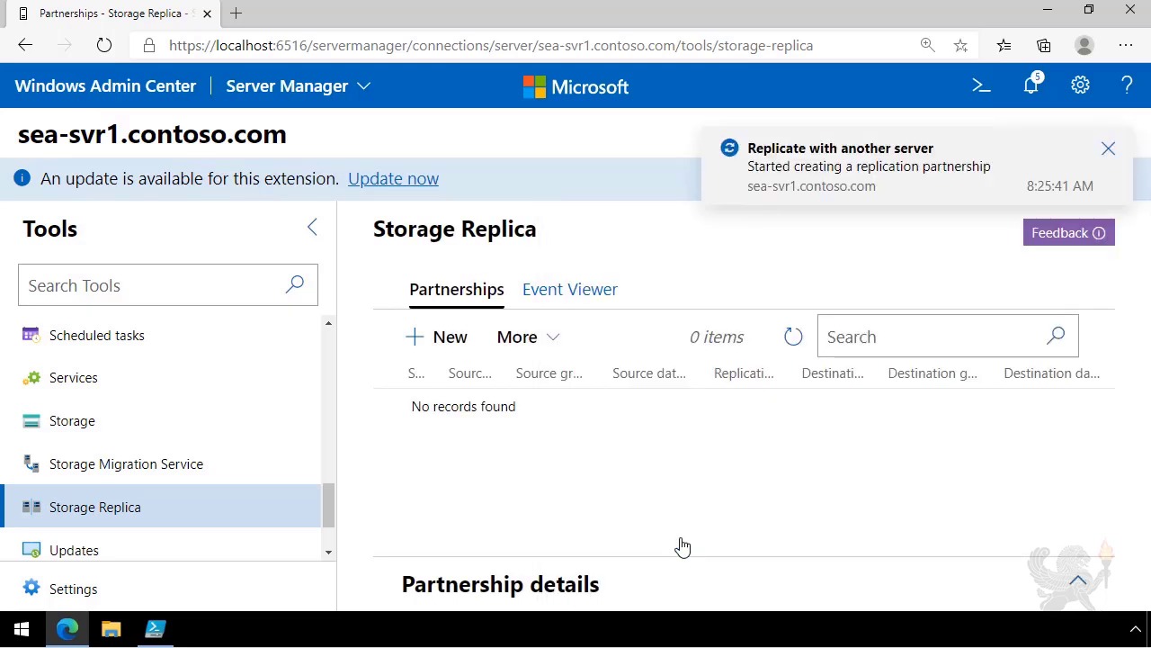
left_click(1031, 87)
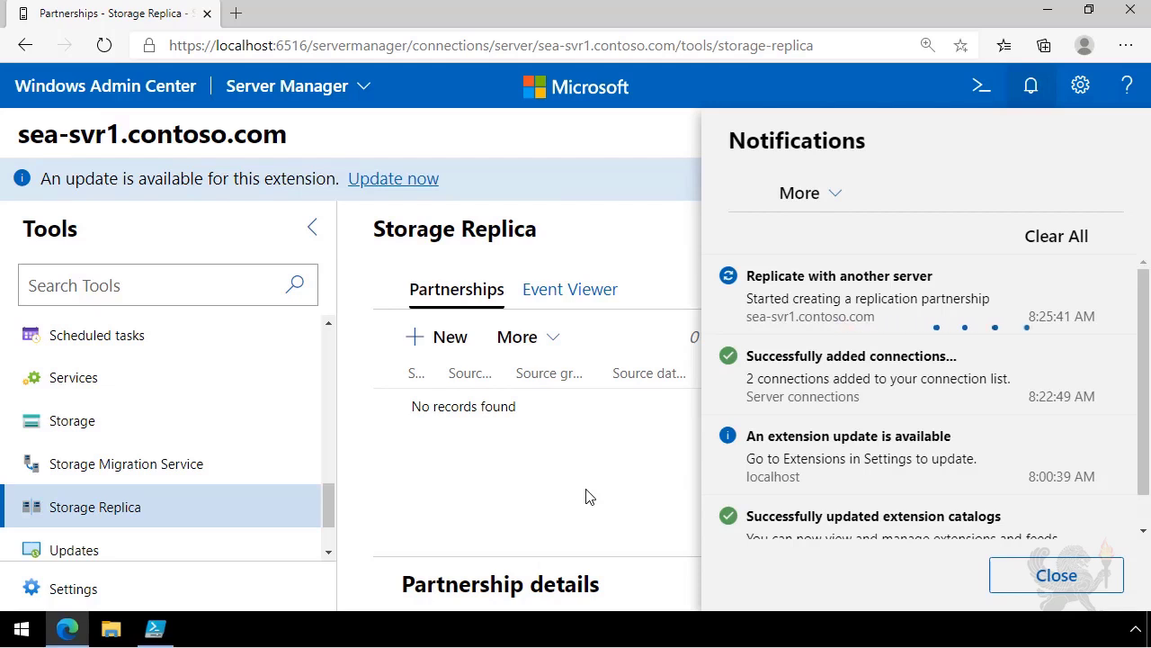
left_click(586, 497)
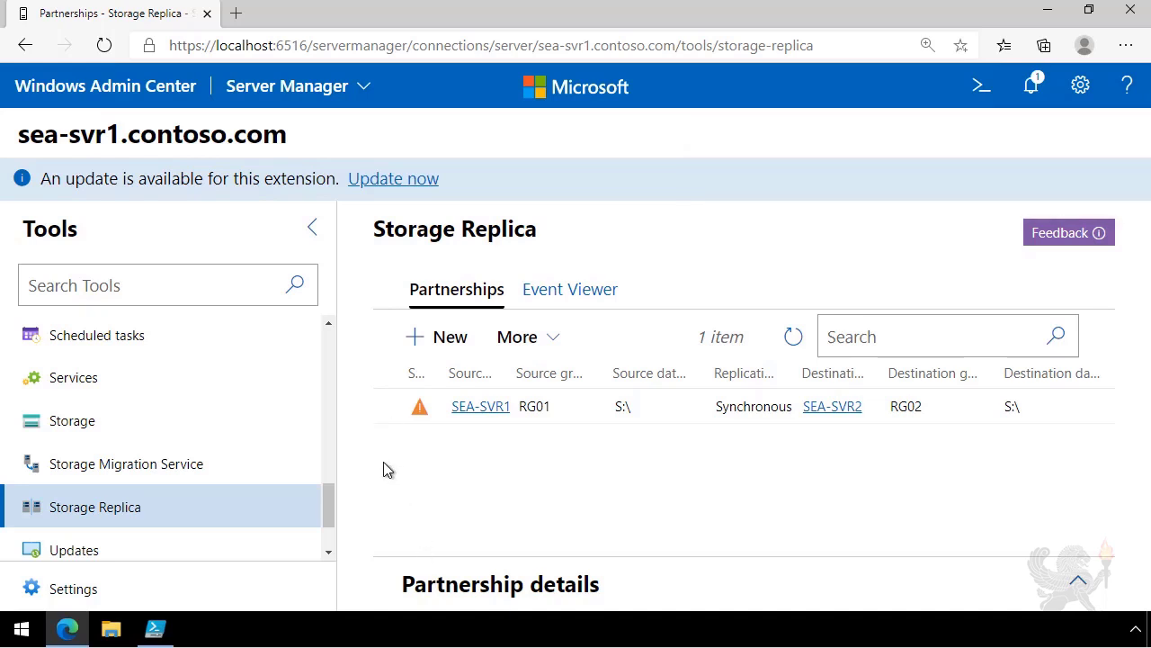
Step: Examine the replication group and replicated volume details of the SEA-SVR1 to SEA-SVR2 partnership
left_click(564, 415)
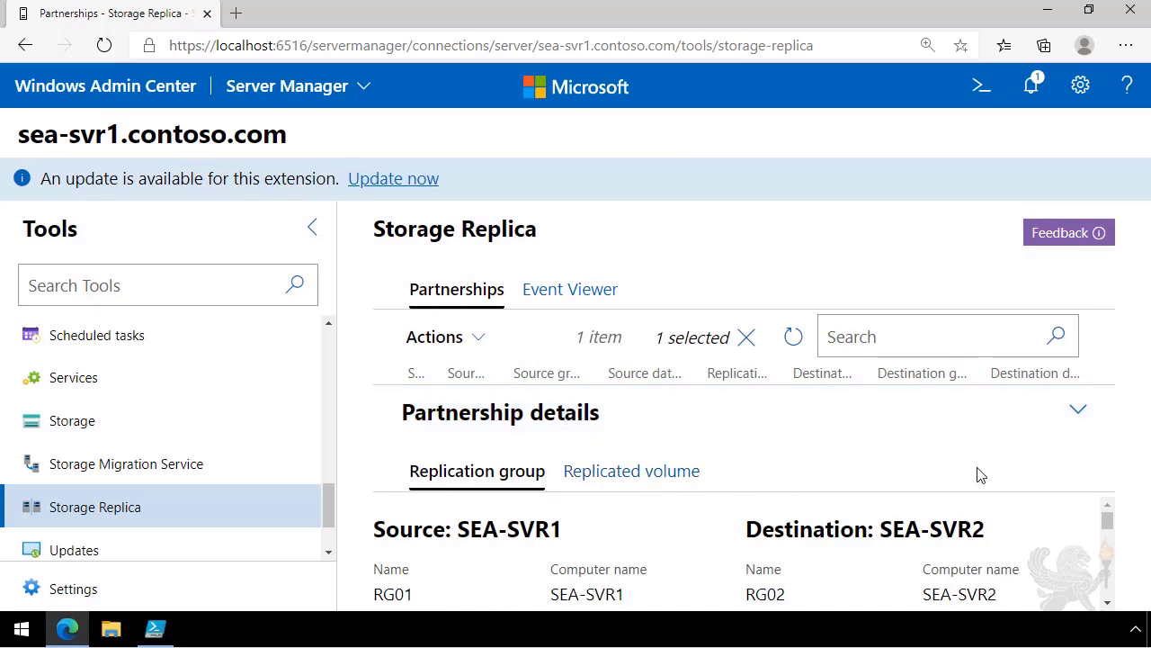
left_click(314, 226)
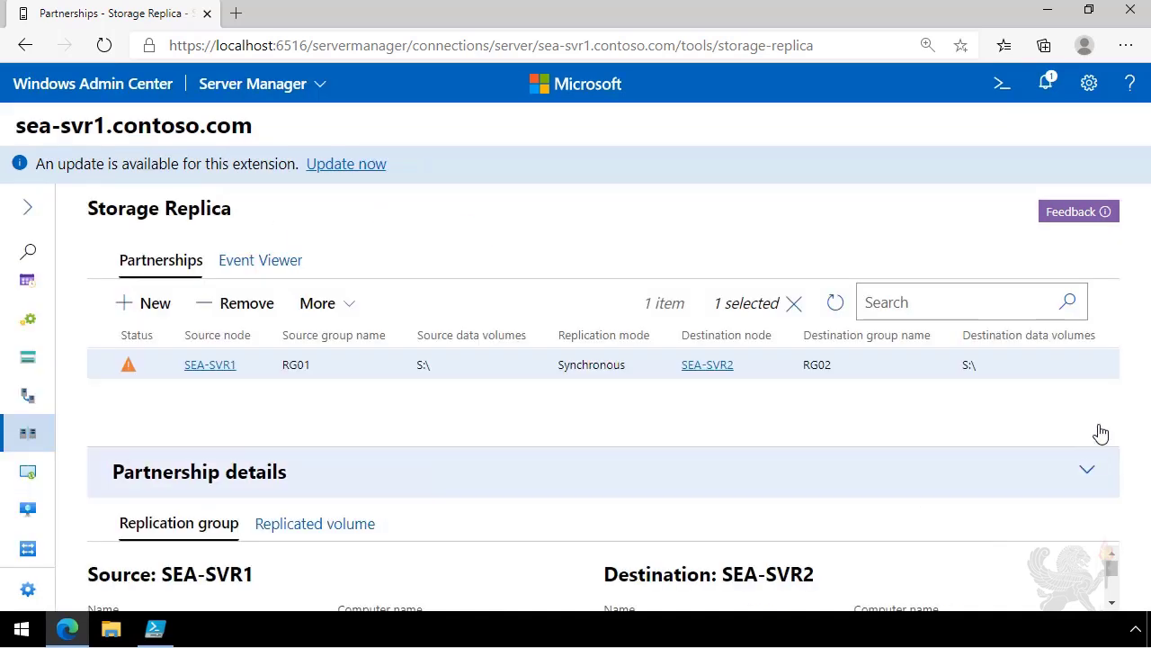
left_click(1111, 604)
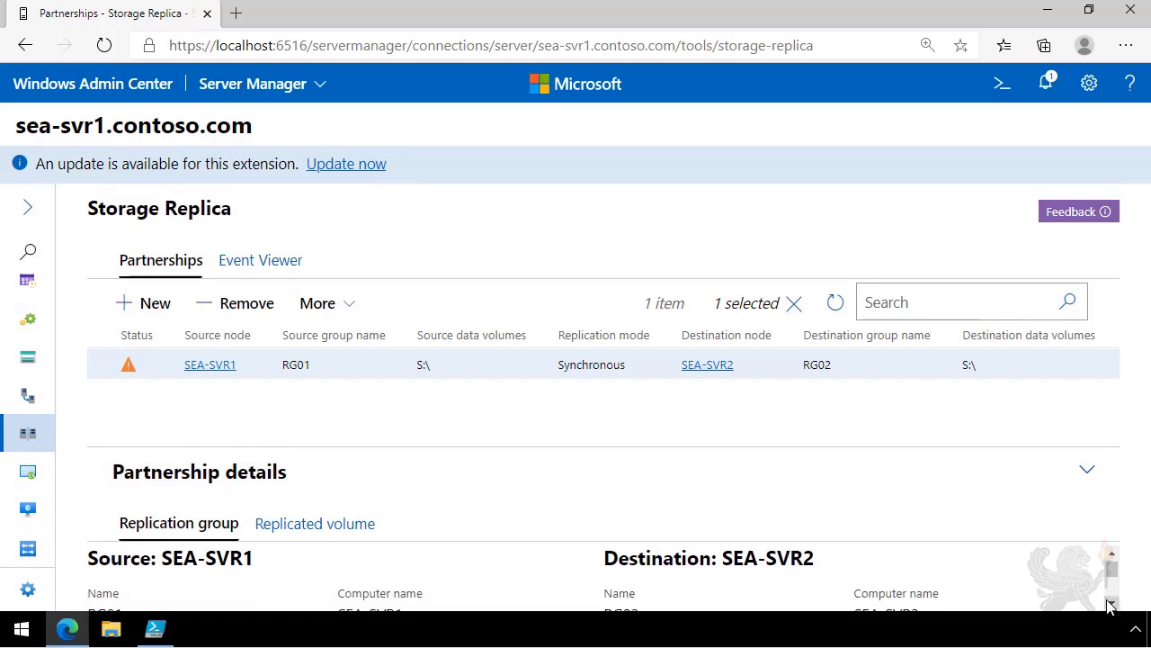
left_click(1111, 605)
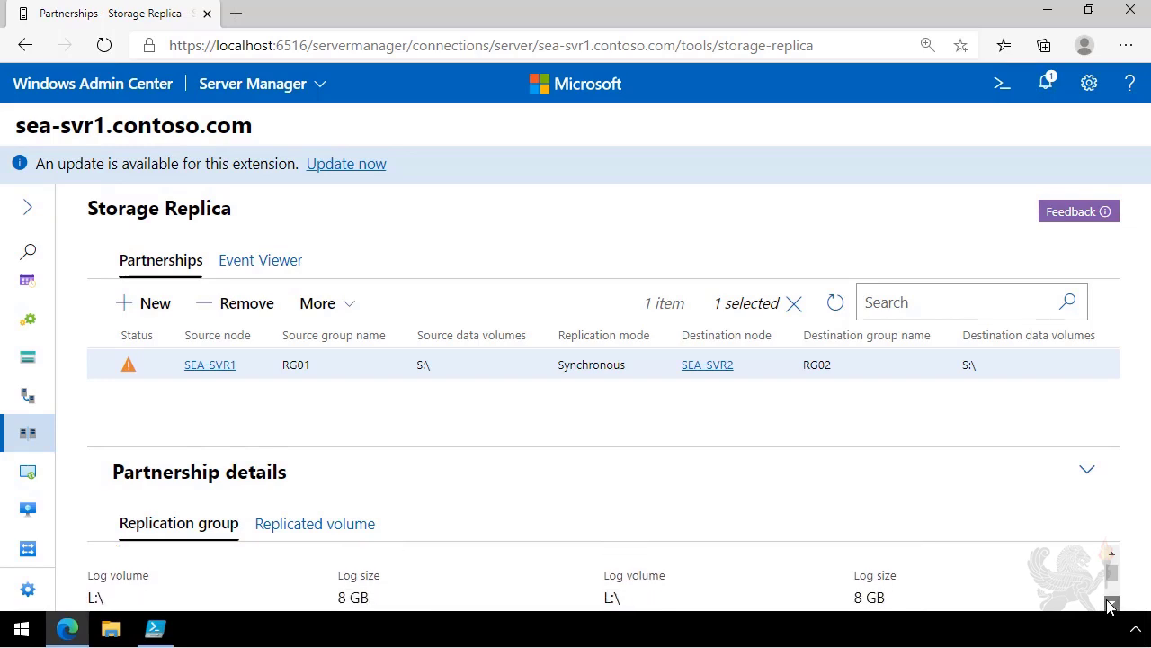
left_click(1111, 604)
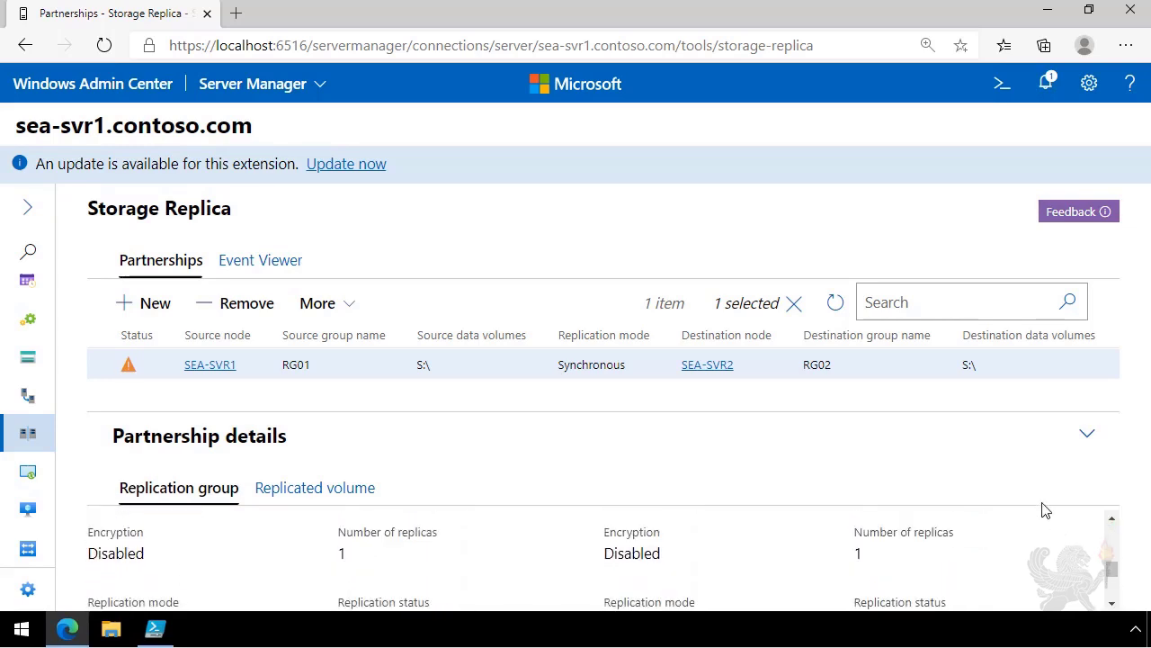
left_click(369, 493)
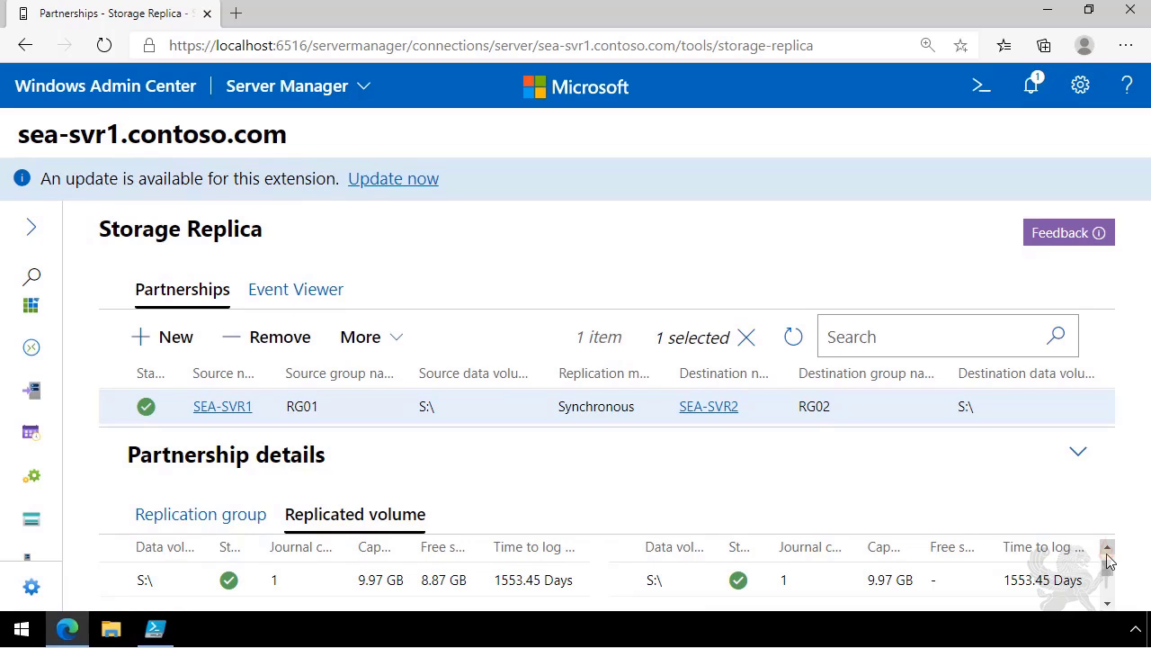
Step: Open the settings of the selected SEA-SVR1 to SEA-SVR2 replication partnership
left_click(385, 341)
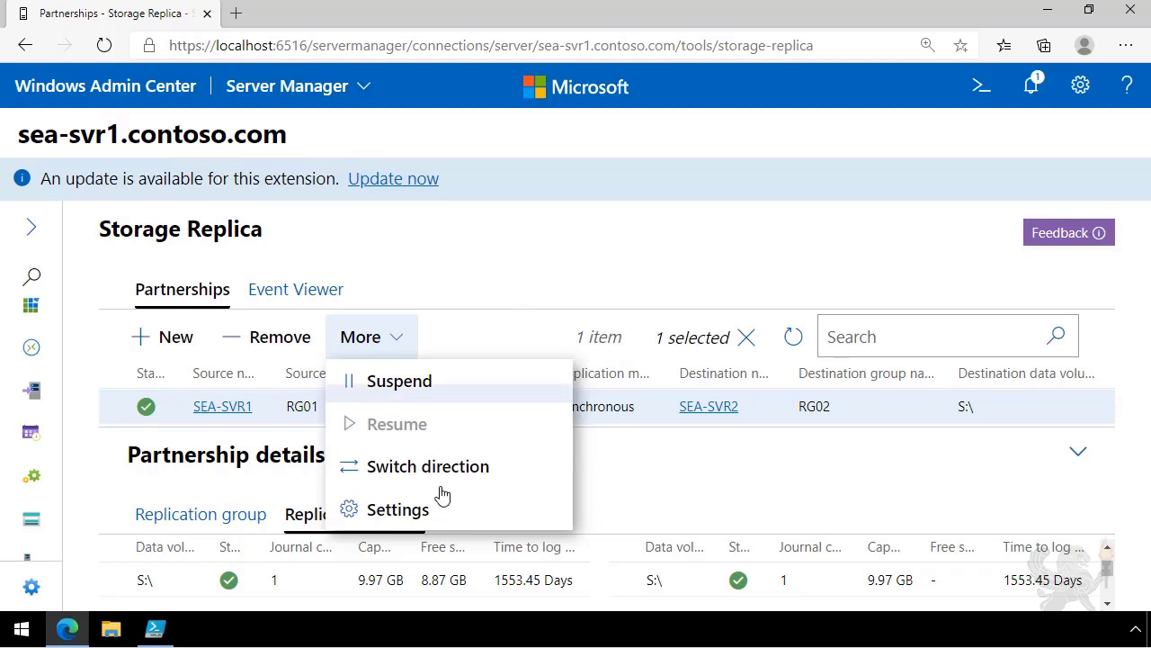
left_click(412, 509)
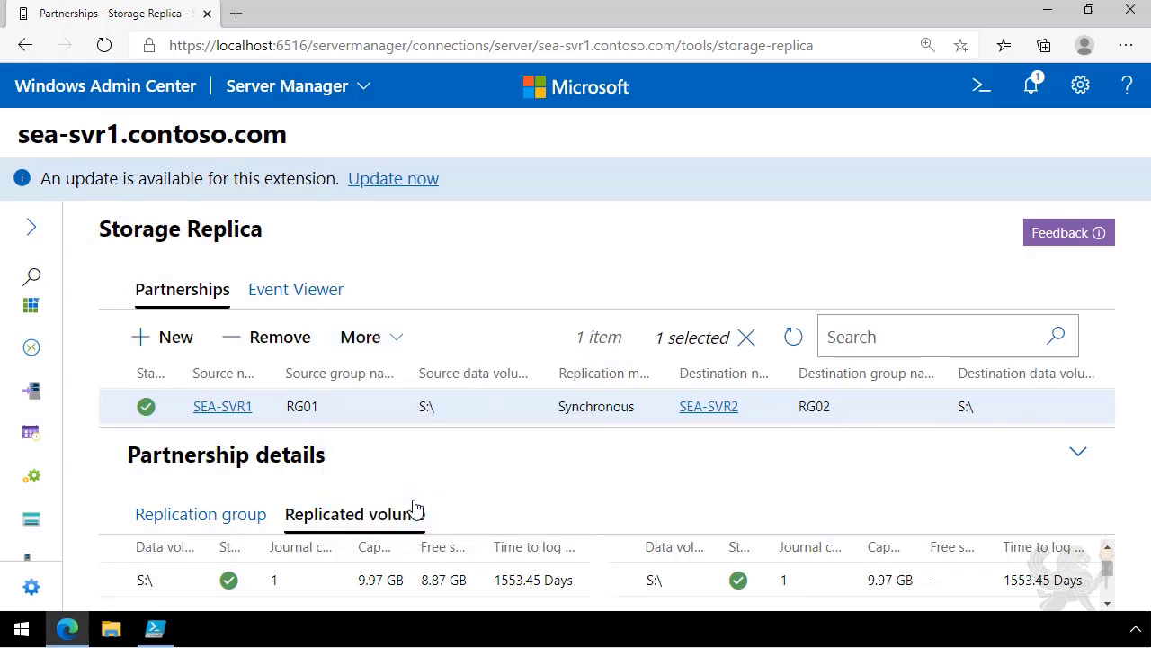